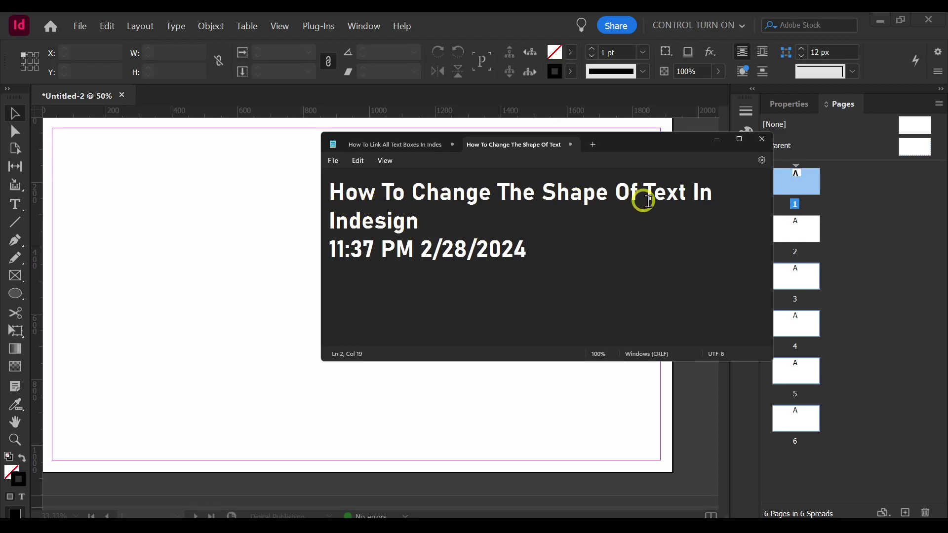
- Minimize the title note and draw a circle about 798 px in diameter on page 1 with the Ellipse tool
click(716, 140)
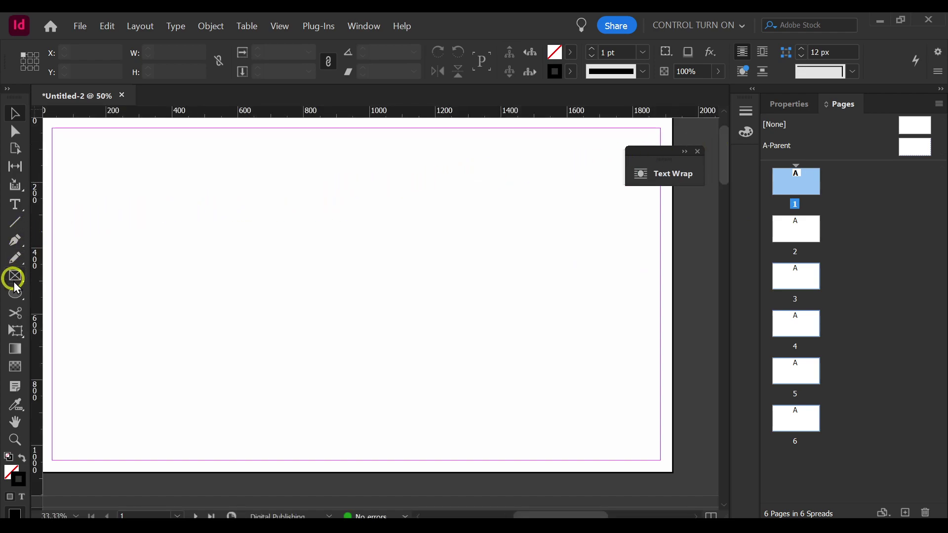
drag(14, 294, 48, 330)
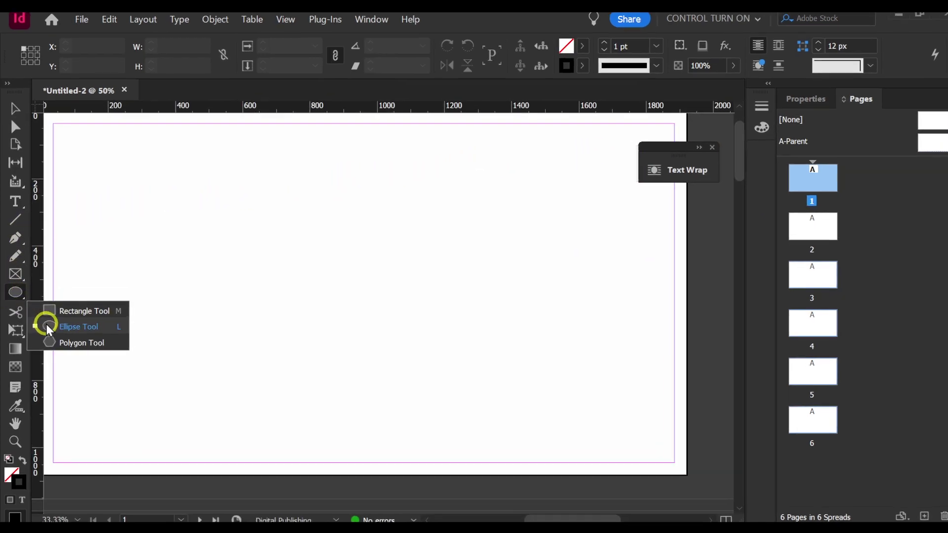
drag(200, 155, 271, 203)
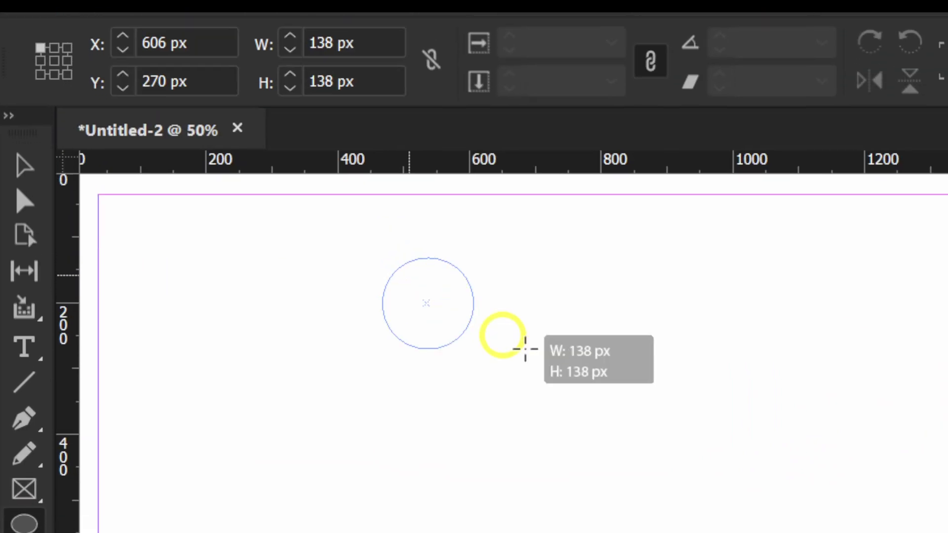
drag(525, 349, 947, 532)
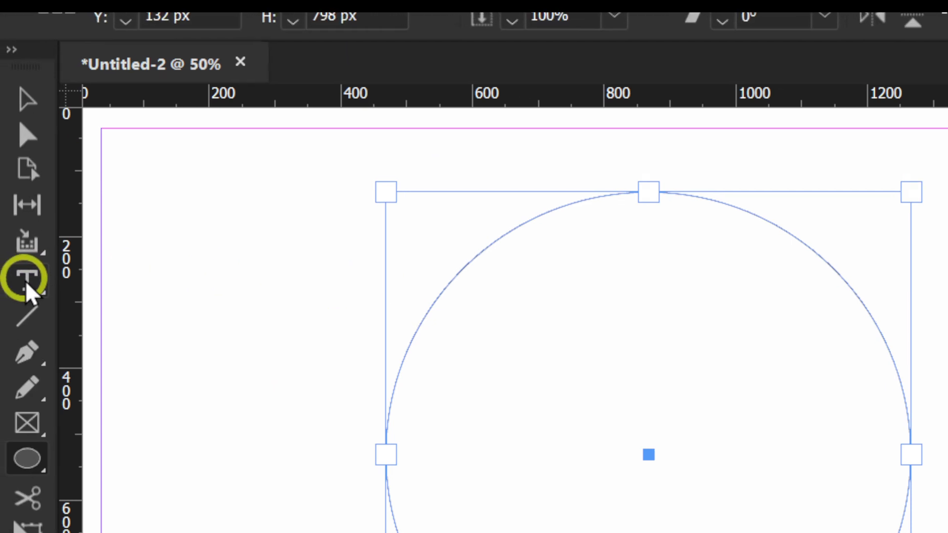
- Turn the circle into a text frame and fill it with placeholder text
click(29, 283)
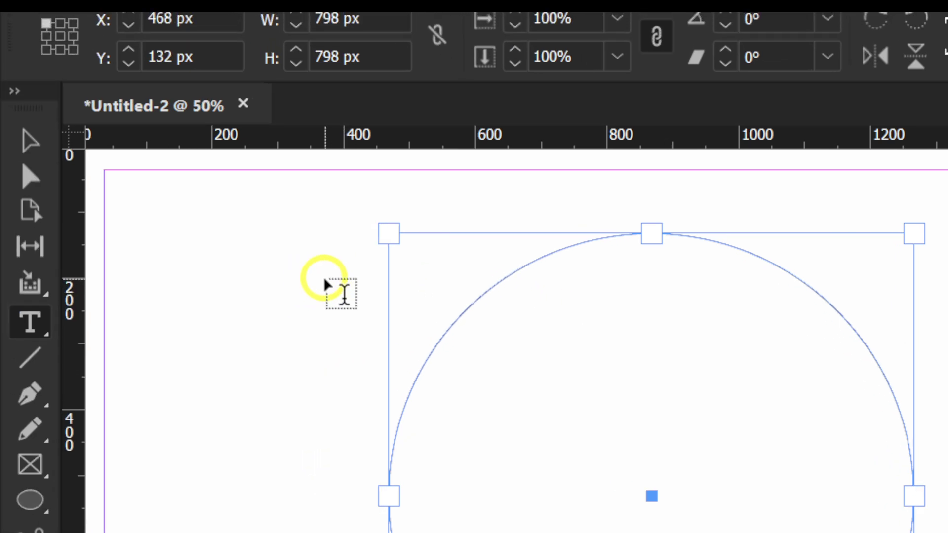
click(474, 283)
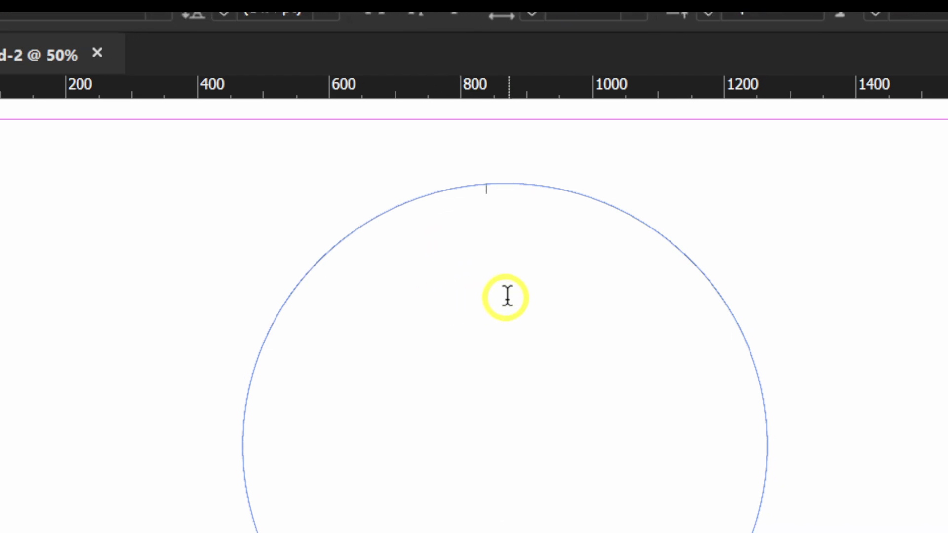
click(356, 43)
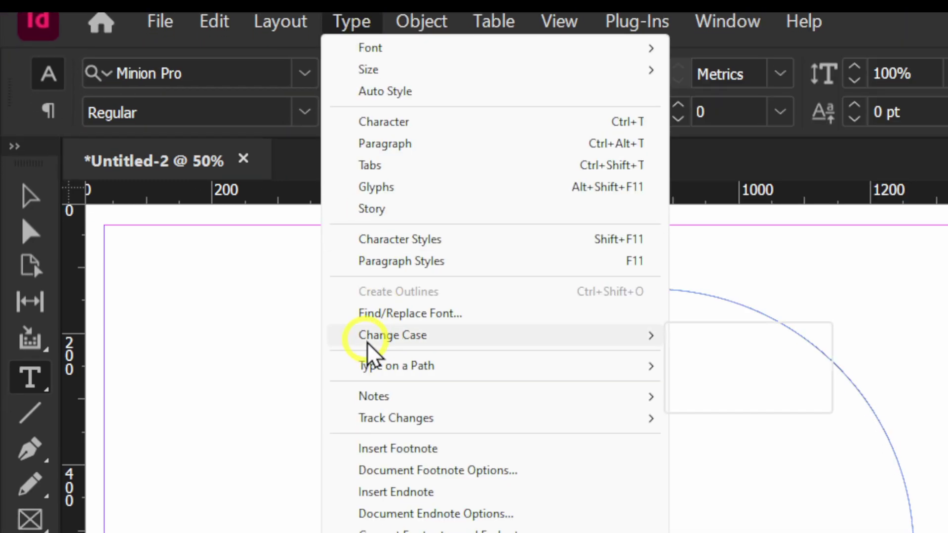
mouse_move(401, 381)
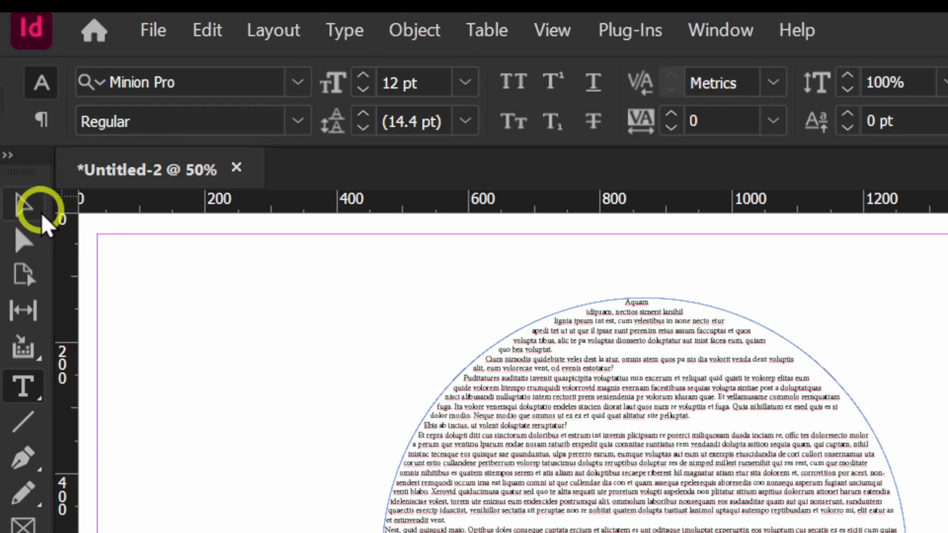
- Move the circular text frame to about X 497.5 px, Y 167.5 px using the Direct Selection tool
click(41, 216)
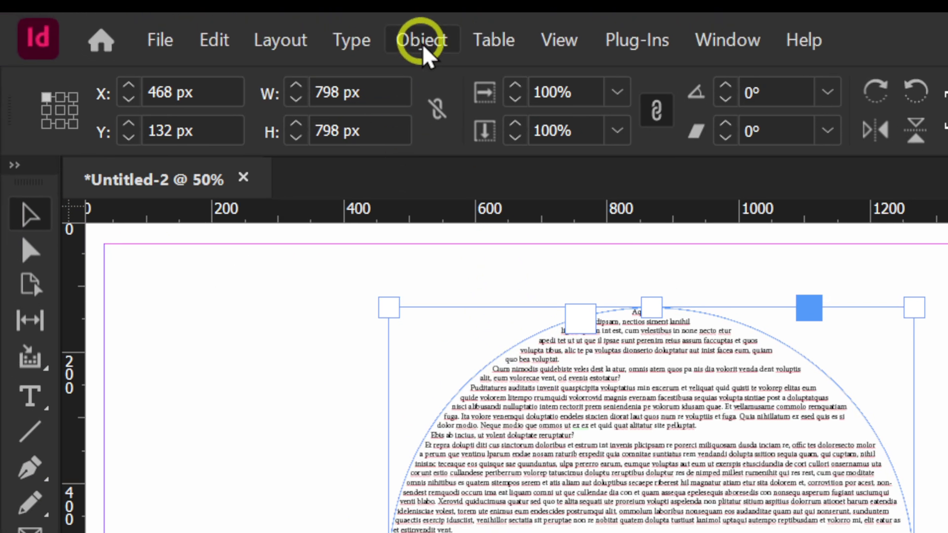
click(422, 40)
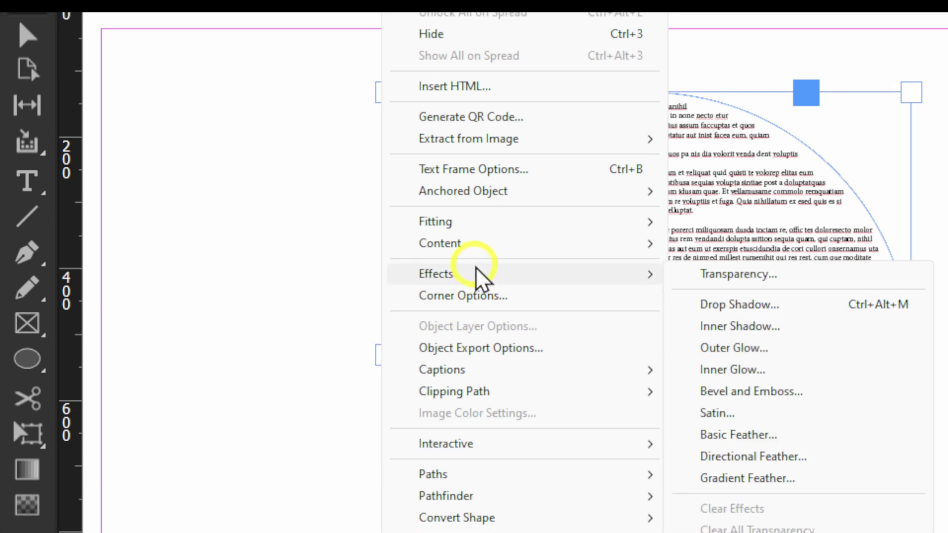
mouse_move(481, 458)
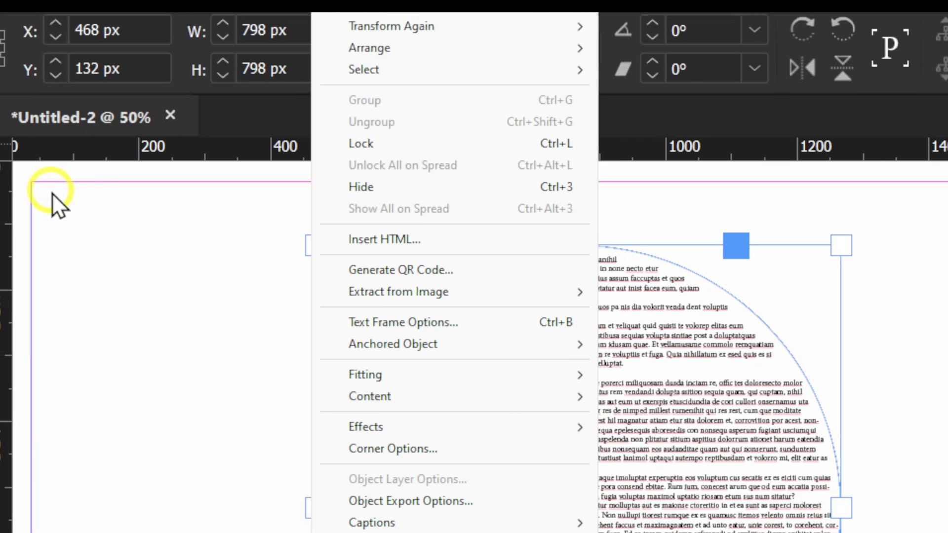
click(28, 241)
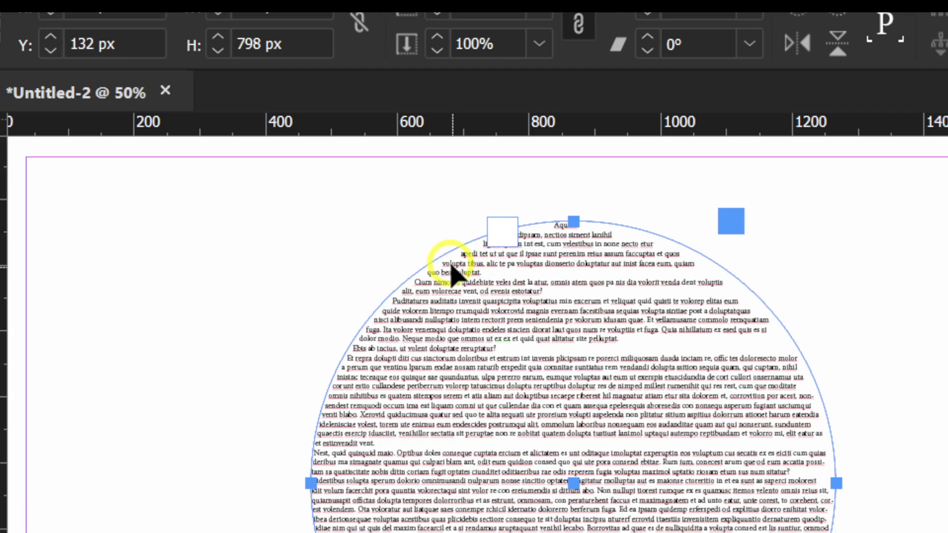
drag(518, 336, 519, 309)
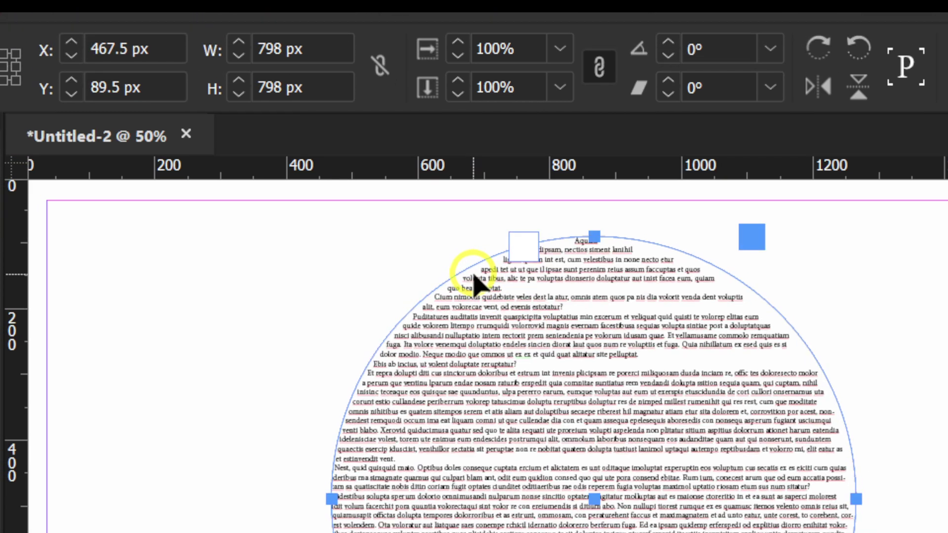
drag(476, 283, 497, 335)
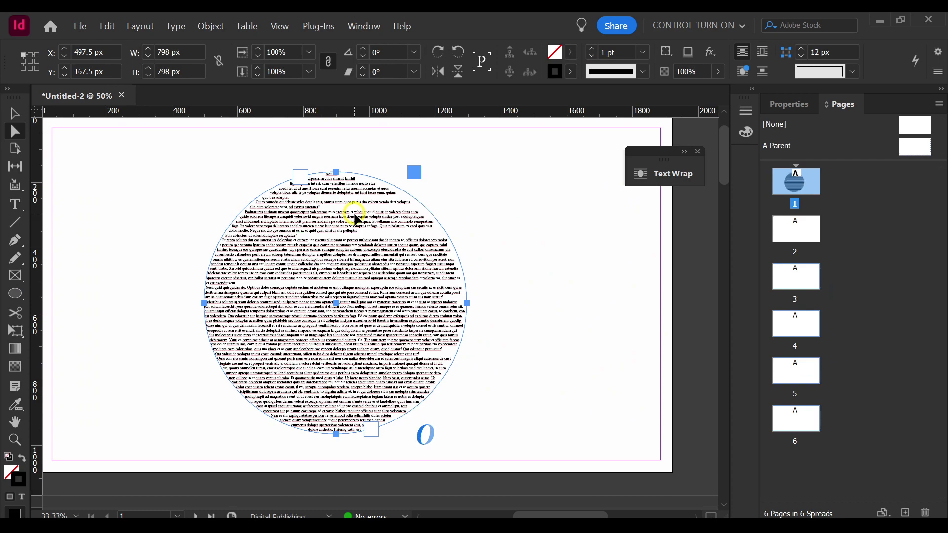
- Clear the circular text frame from page 1 and draw an ellipse about 828 px wide and 582 px high
key(F5)
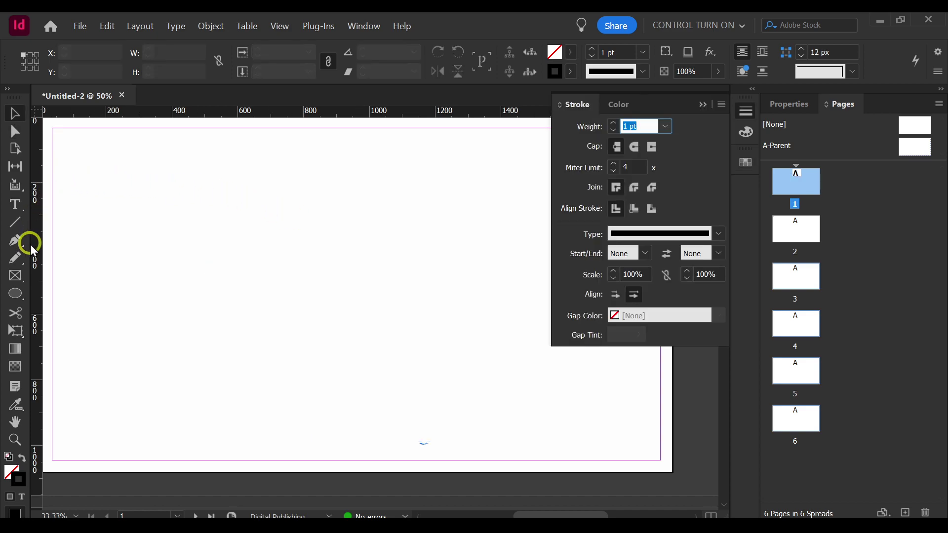
right_click(19, 294)
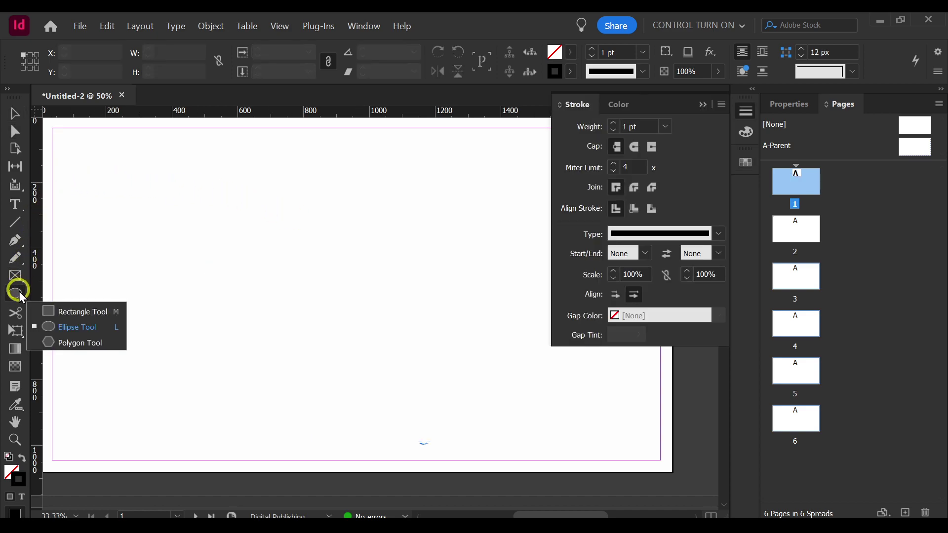
click(47, 328)
drag(161, 196, 433, 389)
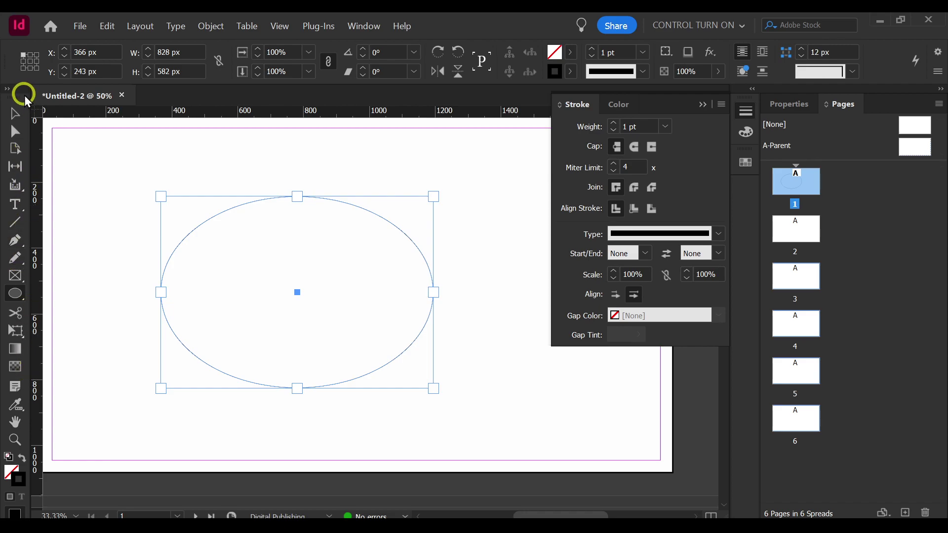
- Delete the ellipse's top anchor point with the Pen tool
click(7, 88)
click(15, 191)
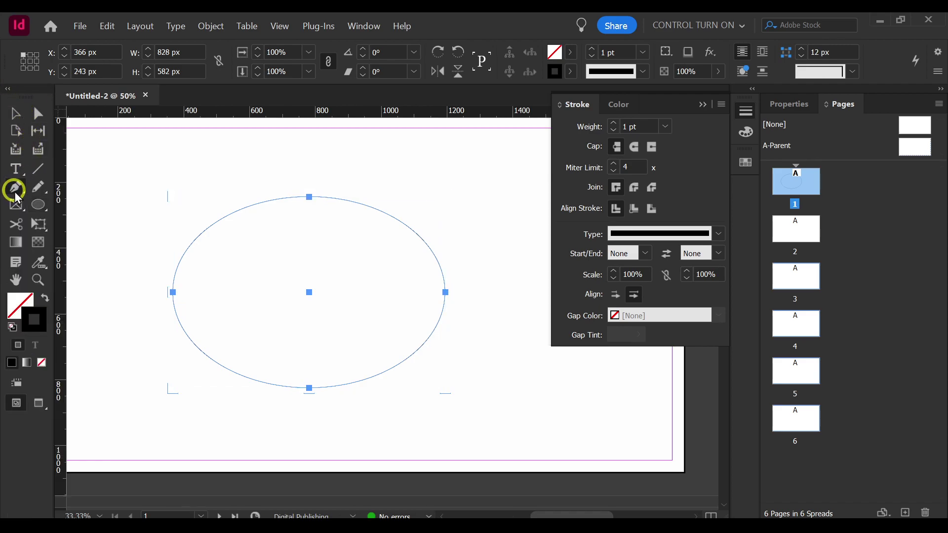
click(309, 197)
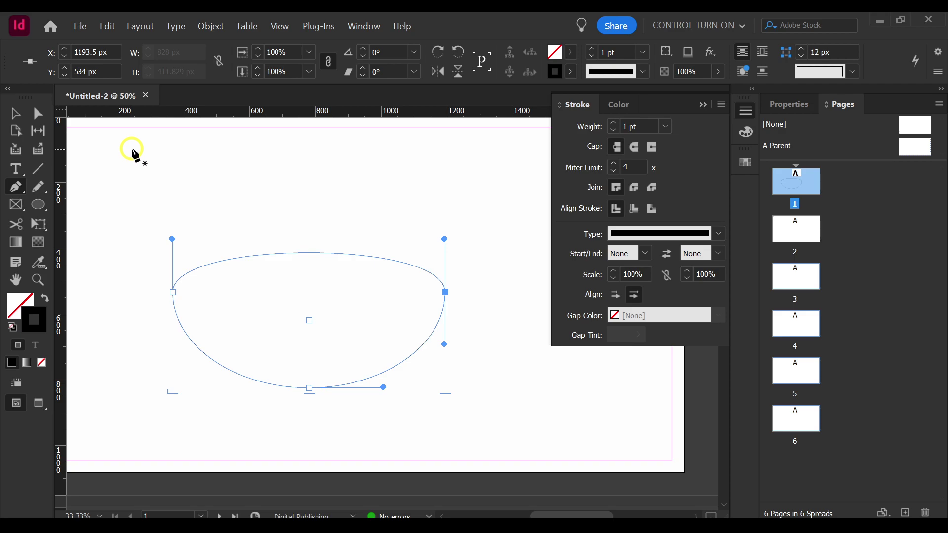
- Turn the flattened ellipse into a text frame and fill it with placeholder text
click(16, 167)
click(227, 292)
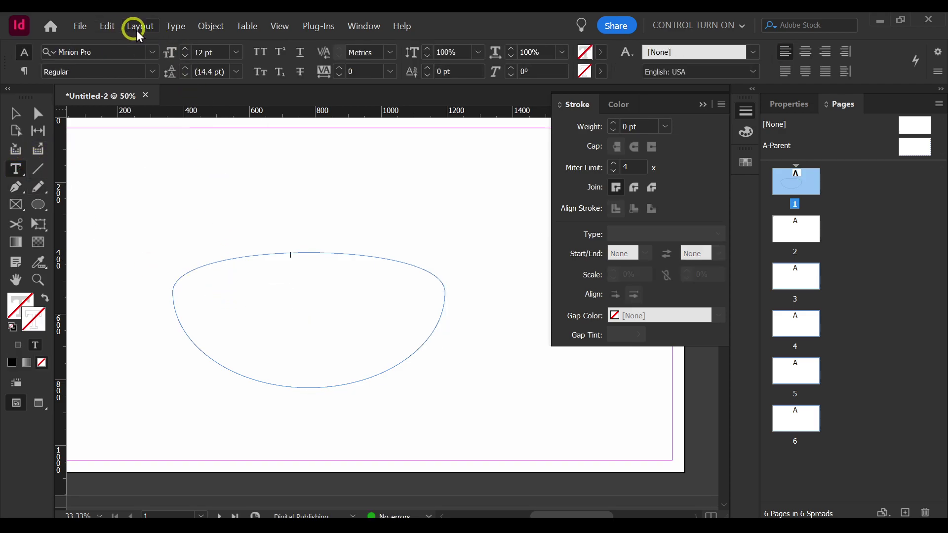
click(170, 26)
click(194, 370)
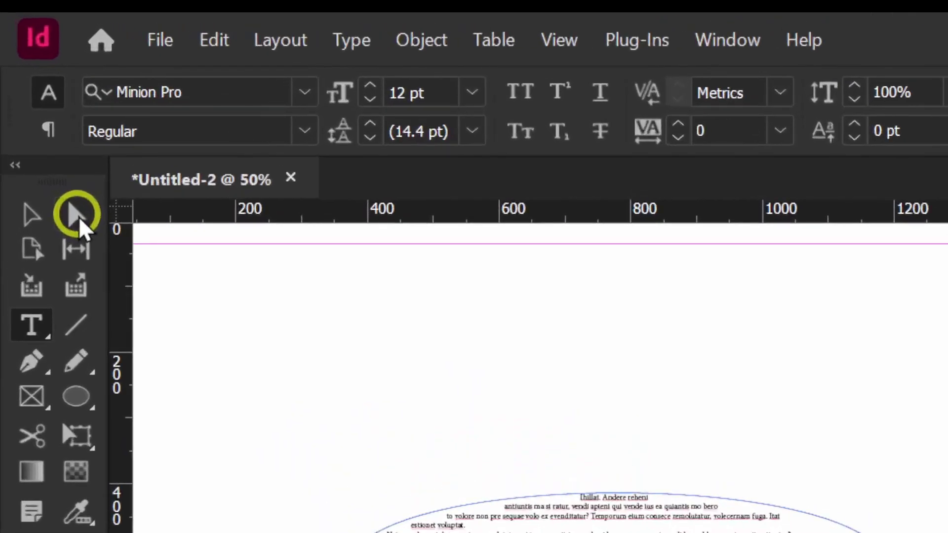
click(39, 114)
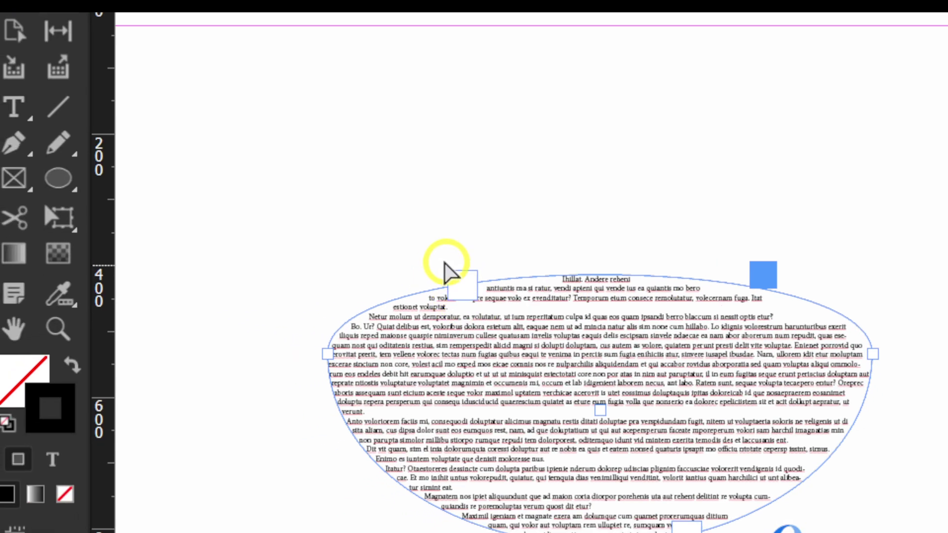
click(406, 396)
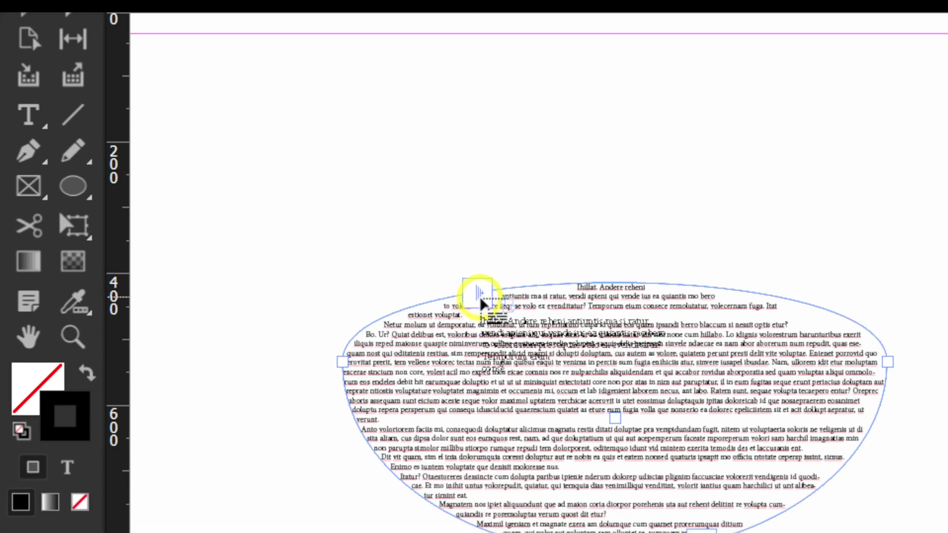
click(417, 255)
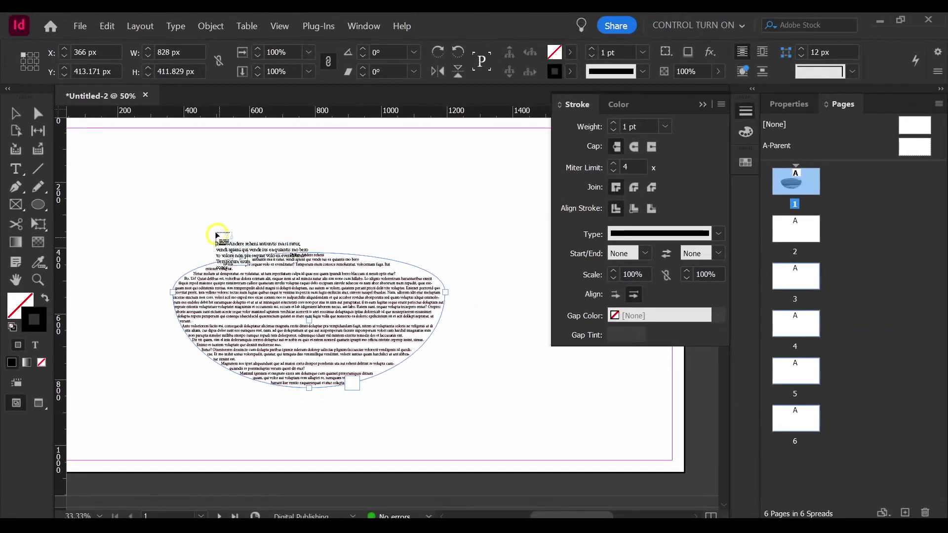
- Reshape the text frame by pulling the right anchor's upper handle up and outward and swinging the bottom anchor's handle around to form a tail
click(42, 112)
click(257, 277)
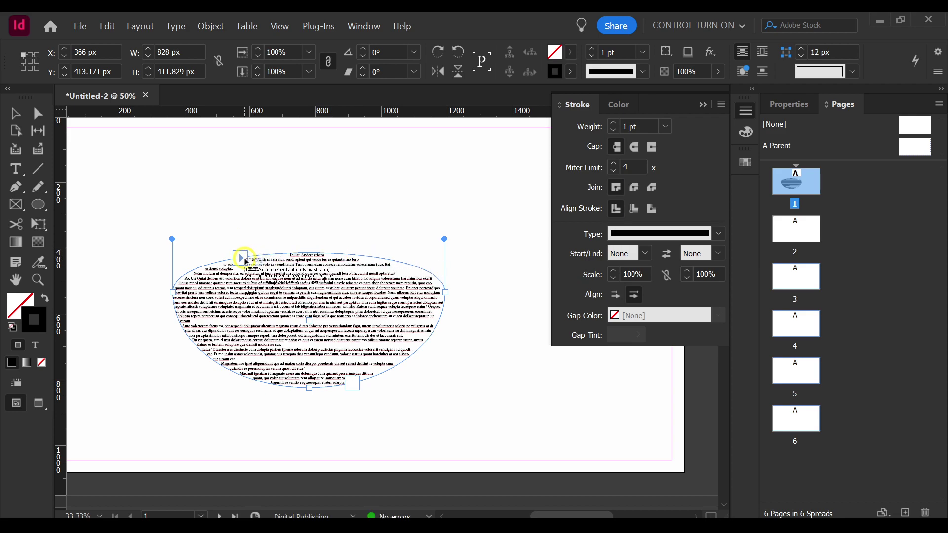
click(240, 257)
click(242, 257)
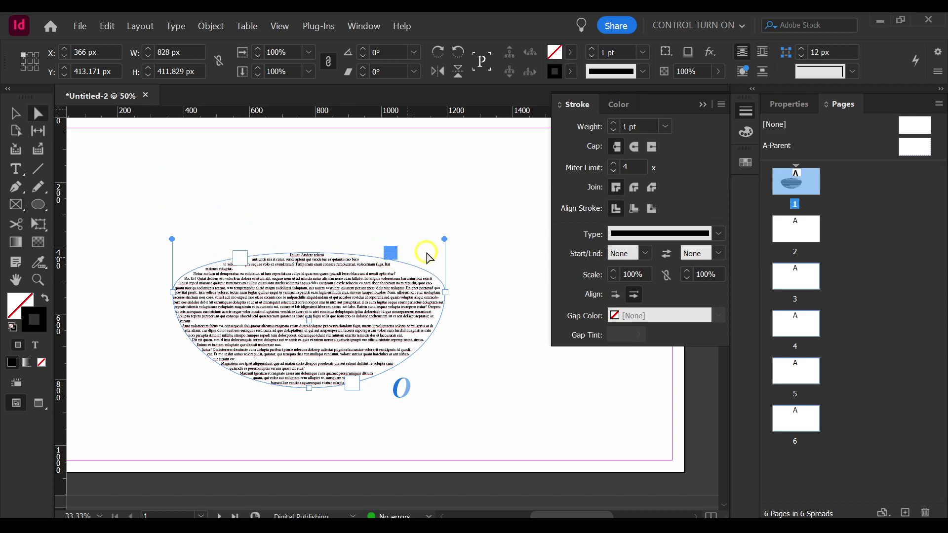
drag(444, 240, 488, 145)
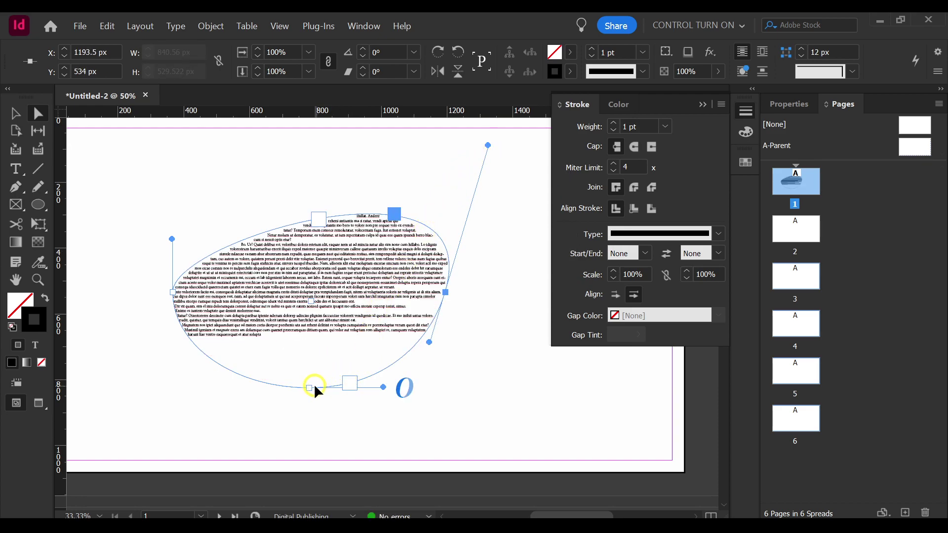
drag(383, 387, 299, 409)
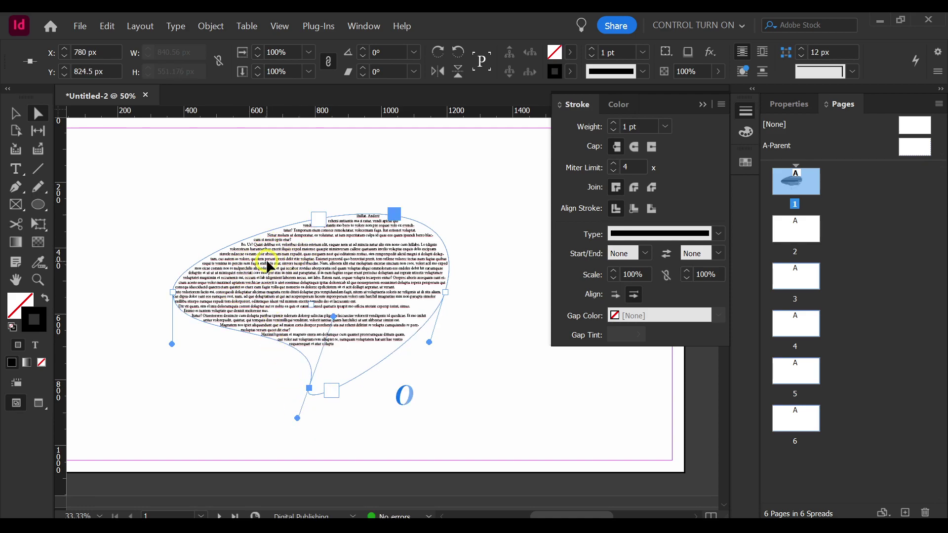
click(318, 219)
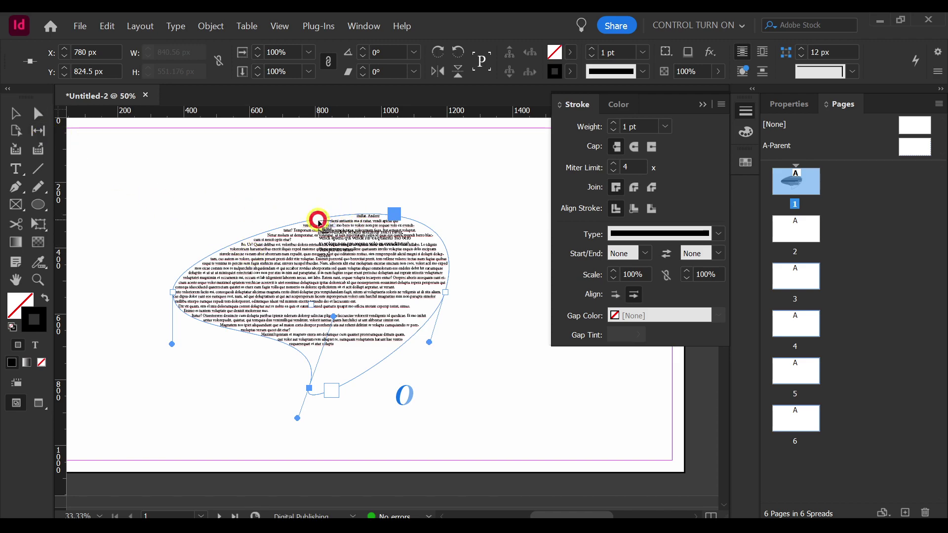
click(203, 185)
key(ctrl+z)
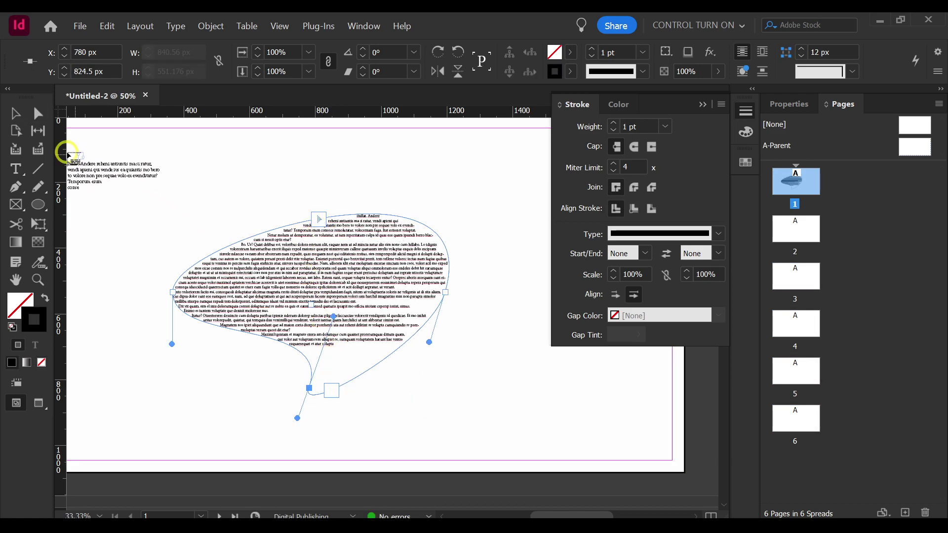
click(42, 117)
- Try to add a curved anchor point beside the text frame's tail with the Pen tool
click(331, 390)
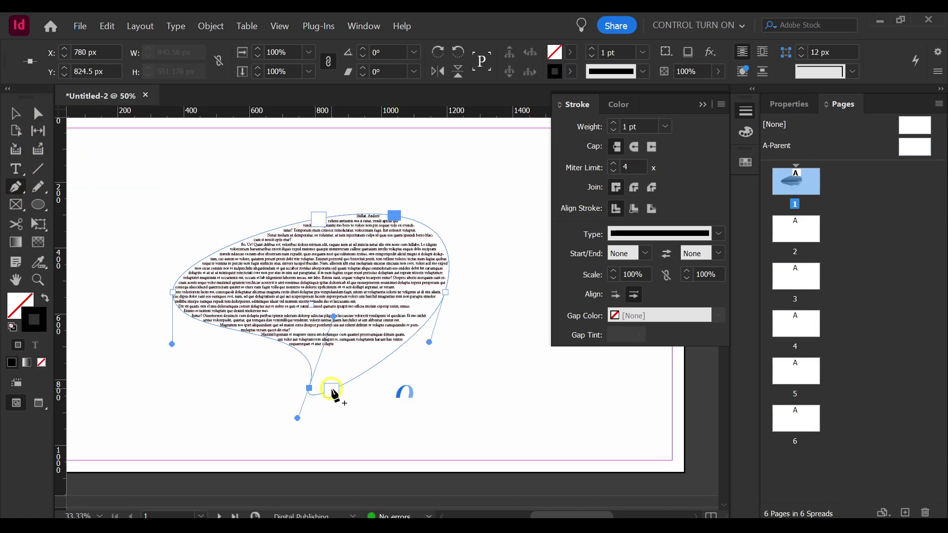
drag(335, 393, 356, 393)
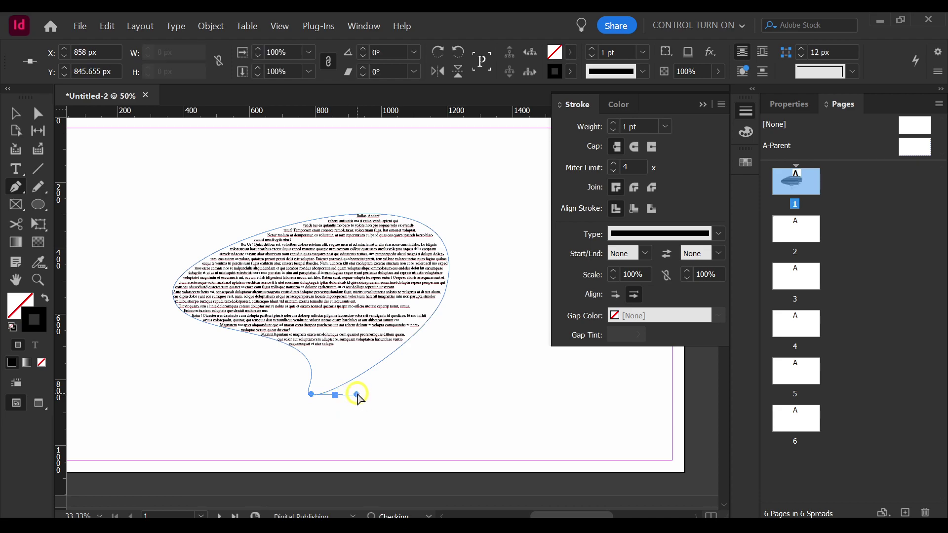
click(335, 395)
- Draw a closed five-point shape about 525 by 165 px above the text frame with the Pen tool, curving its lower-left corner
click(38, 114)
click(226, 267)
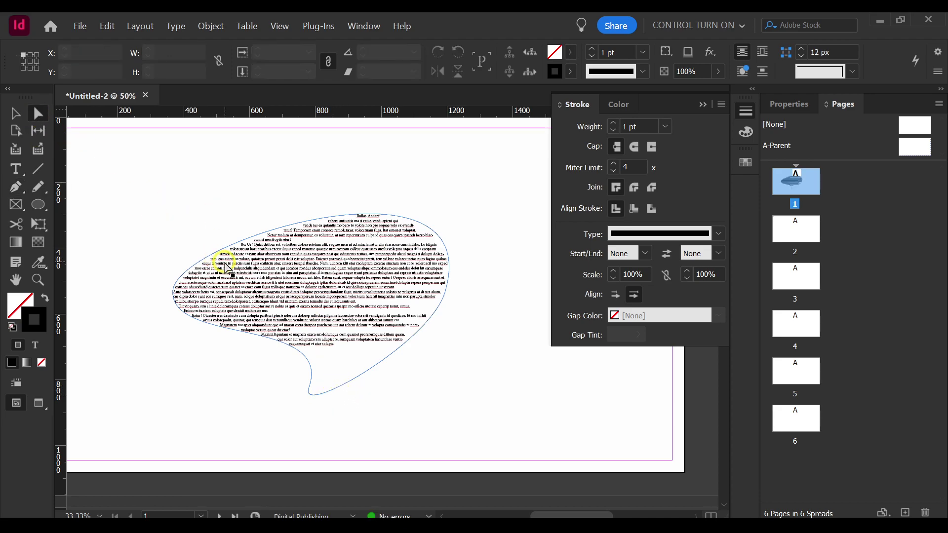
click(15, 186)
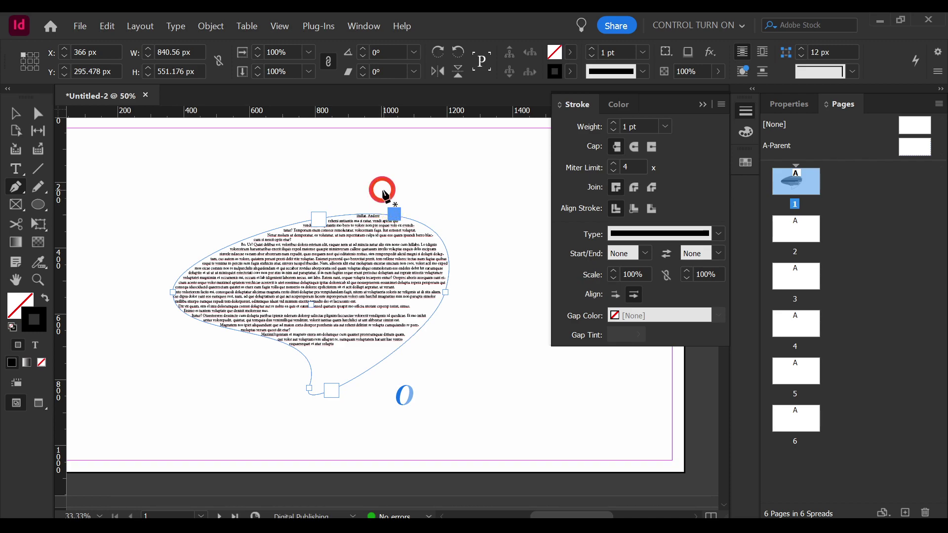
alt+click(395, 214)
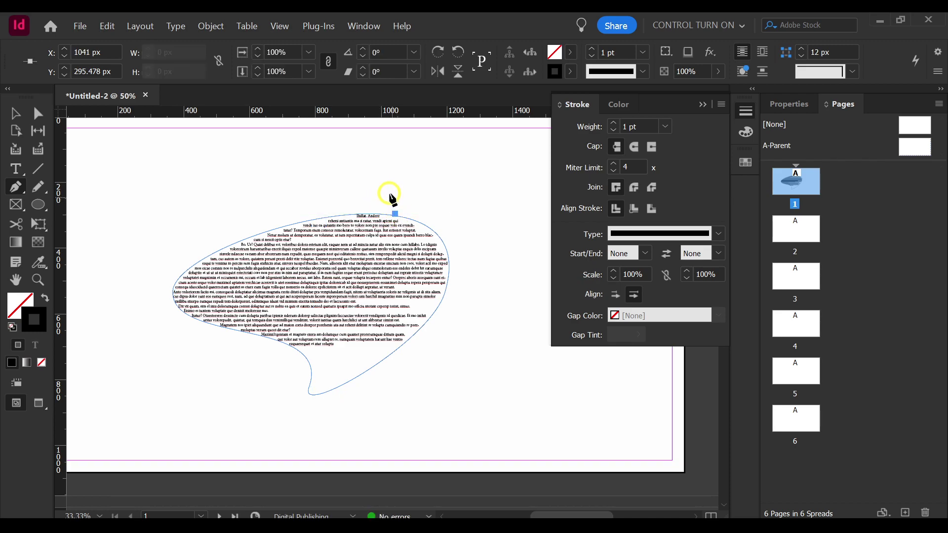
click(355, 160)
click(246, 159)
drag(224, 202, 242, 214)
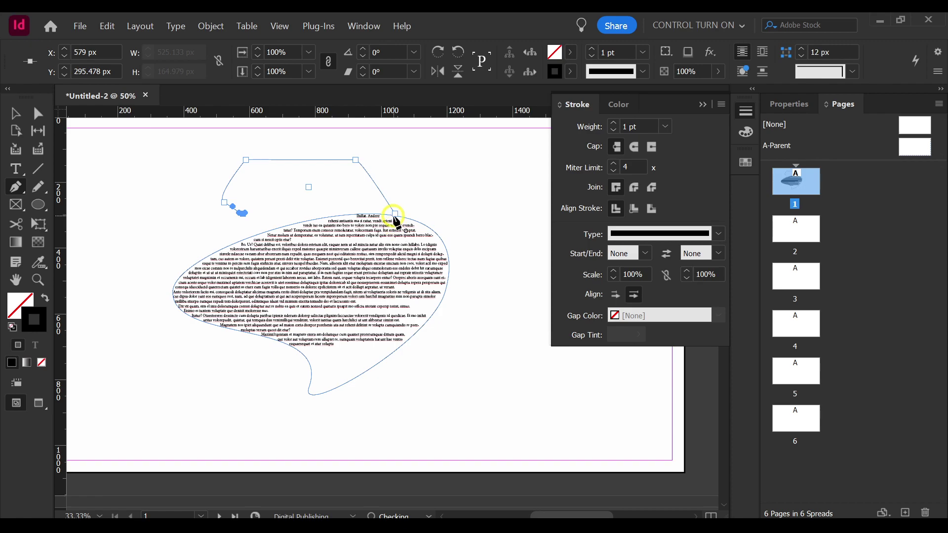
click(394, 214)
- Reshape the text frame by pulling new curve handles from its left anchor and swinging the right anchor's upper handle outward
click(16, 114)
click(279, 273)
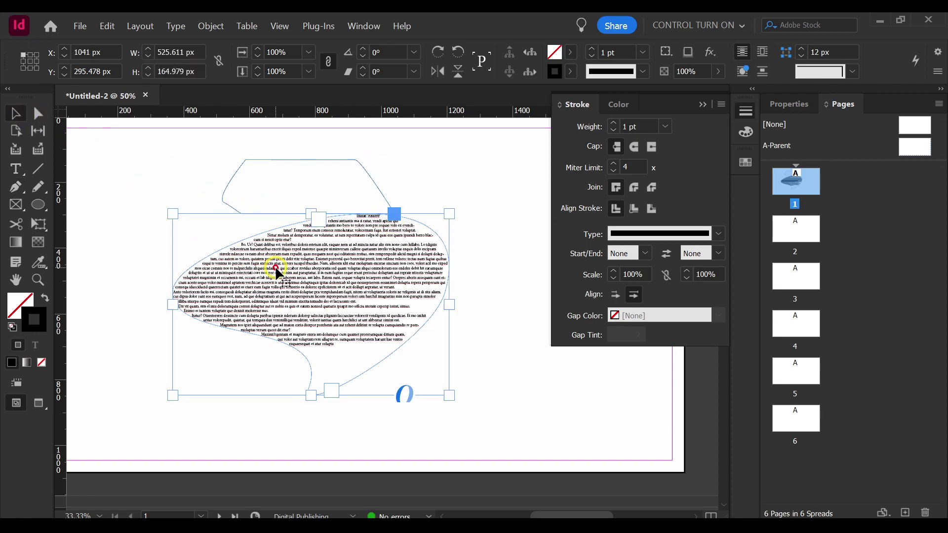
click(293, 236)
click(15, 187)
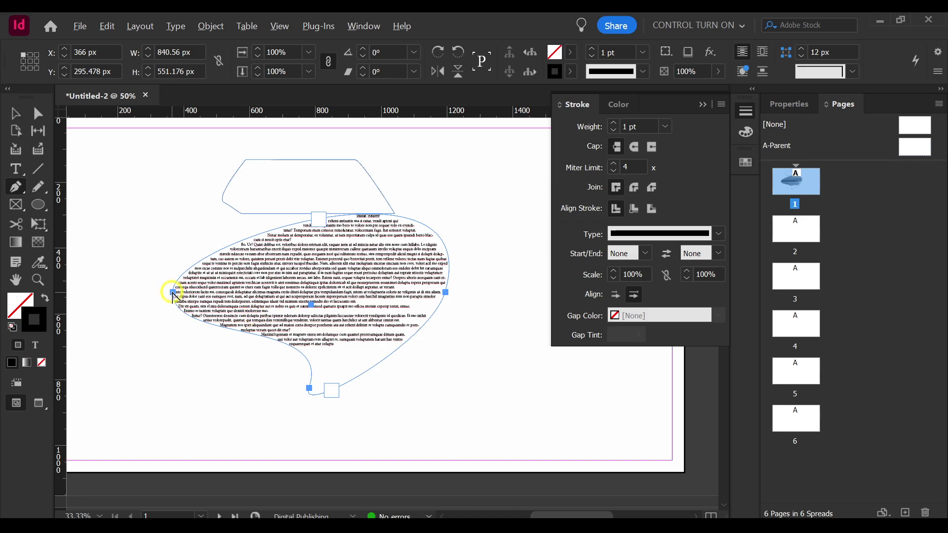
click(172, 293)
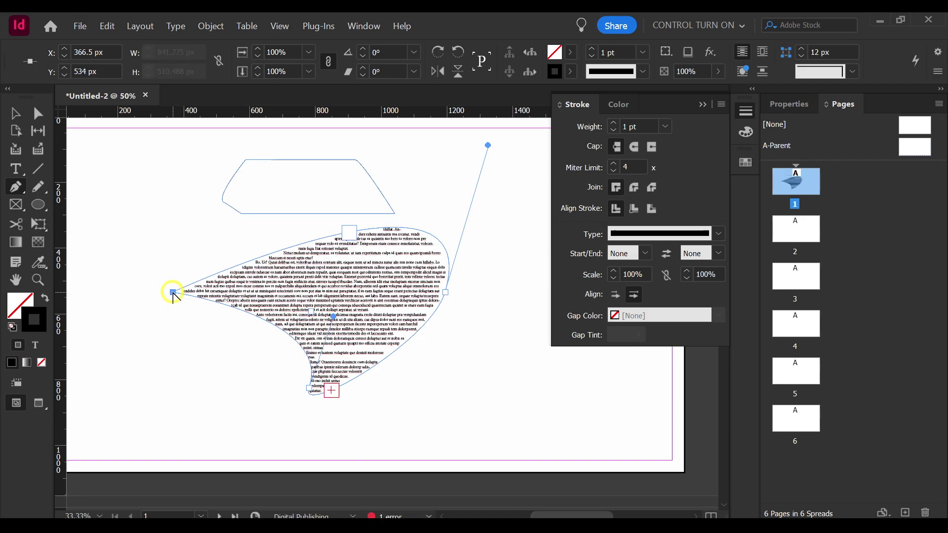
drag(173, 295, 300, 346)
drag(487, 145, 546, 192)
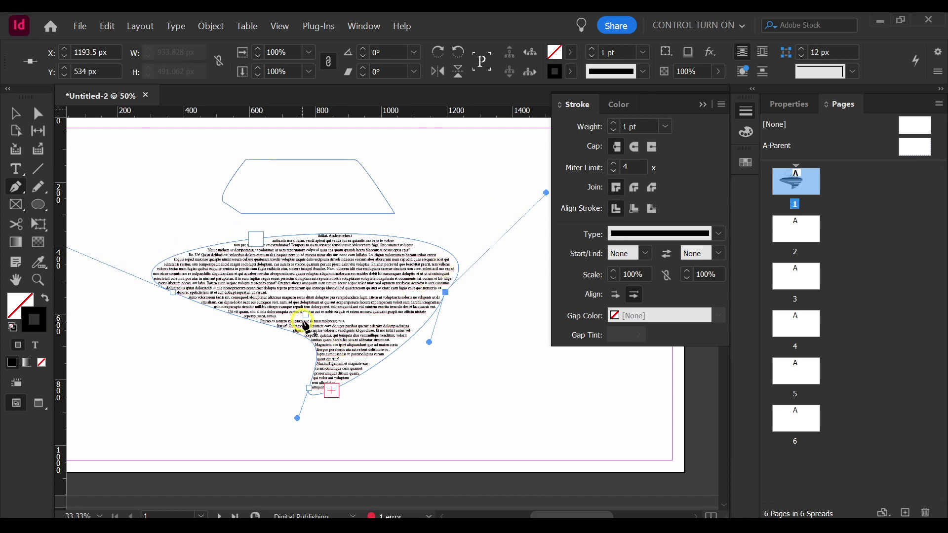
click(193, 249)
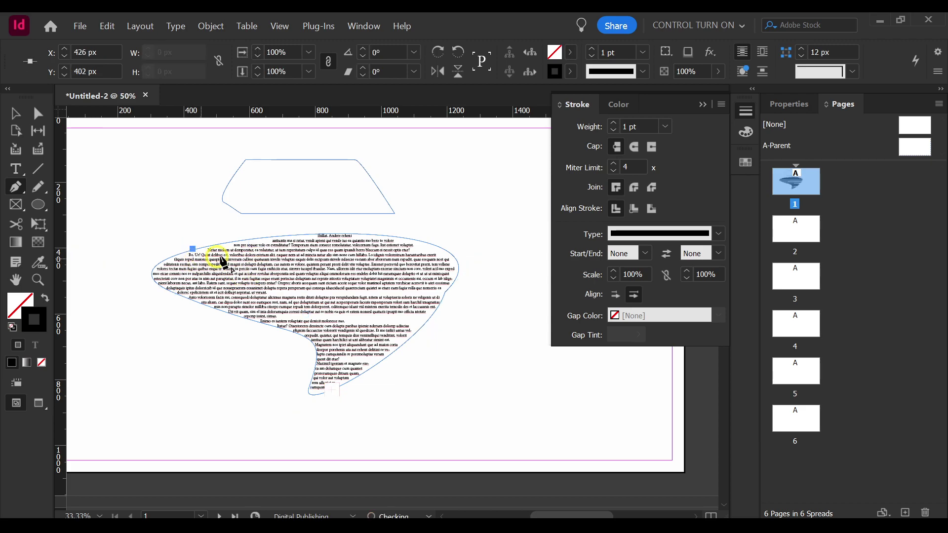
click(38, 113)
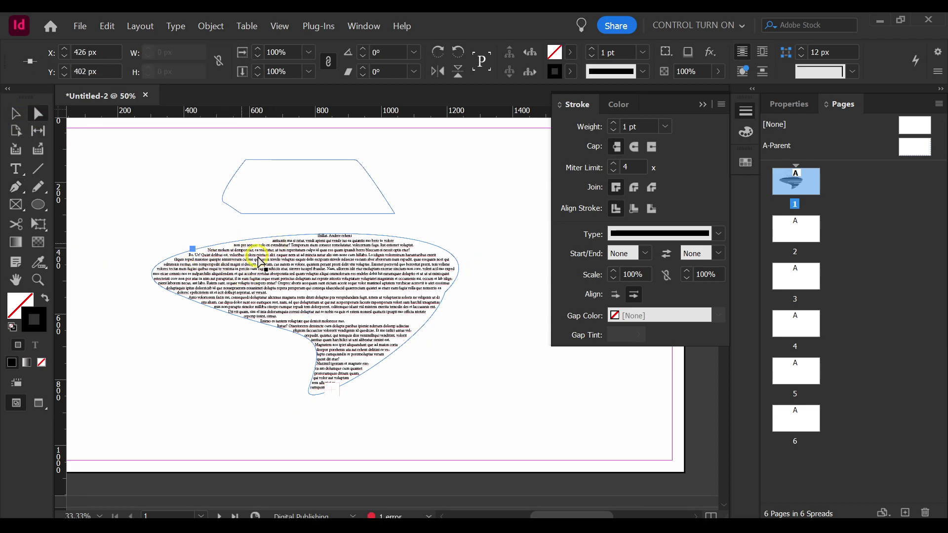
click(258, 258)
click(324, 244)
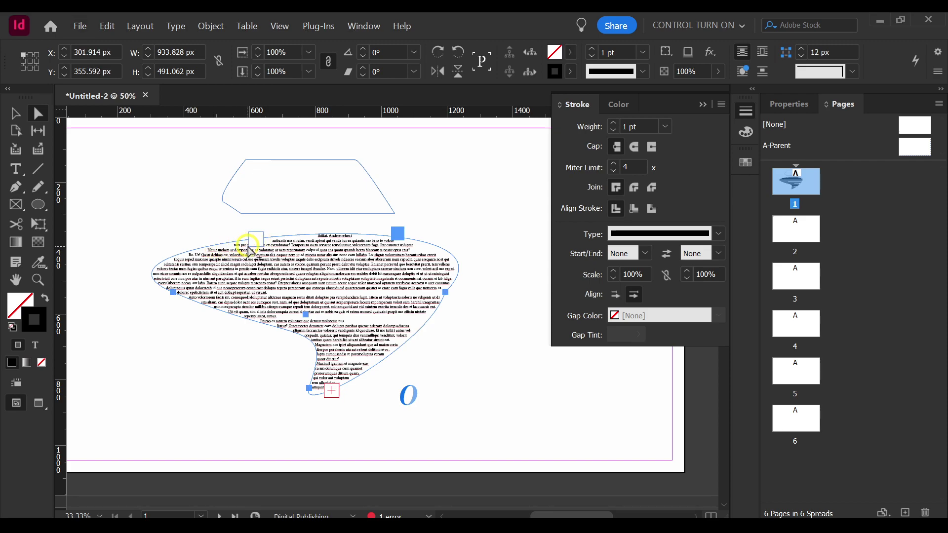
drag(163, 275, 193, 305)
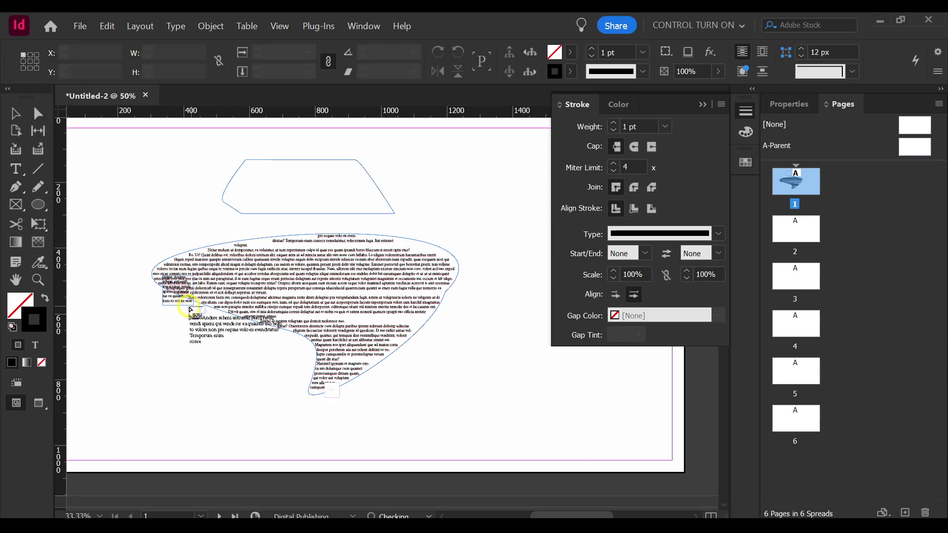
key(ctrl+z)
click(36, 114)
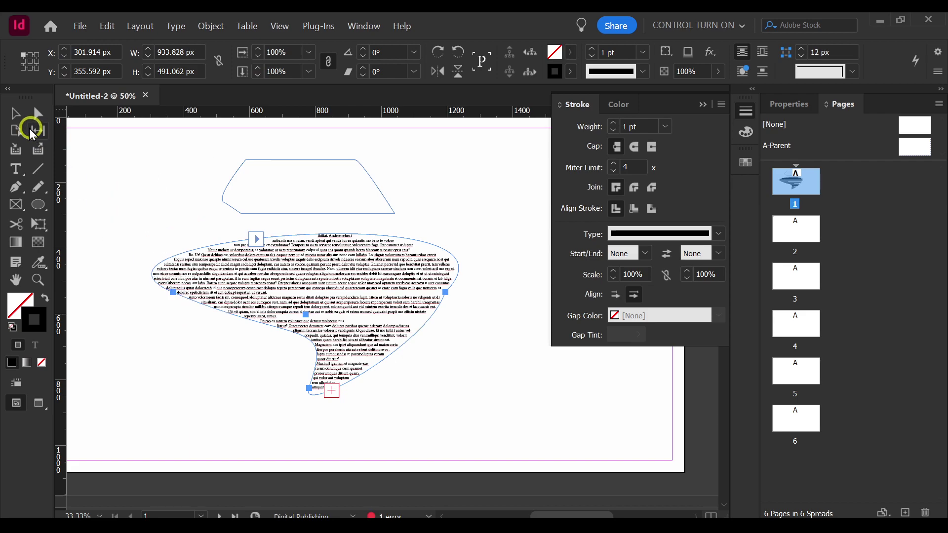
click(182, 309)
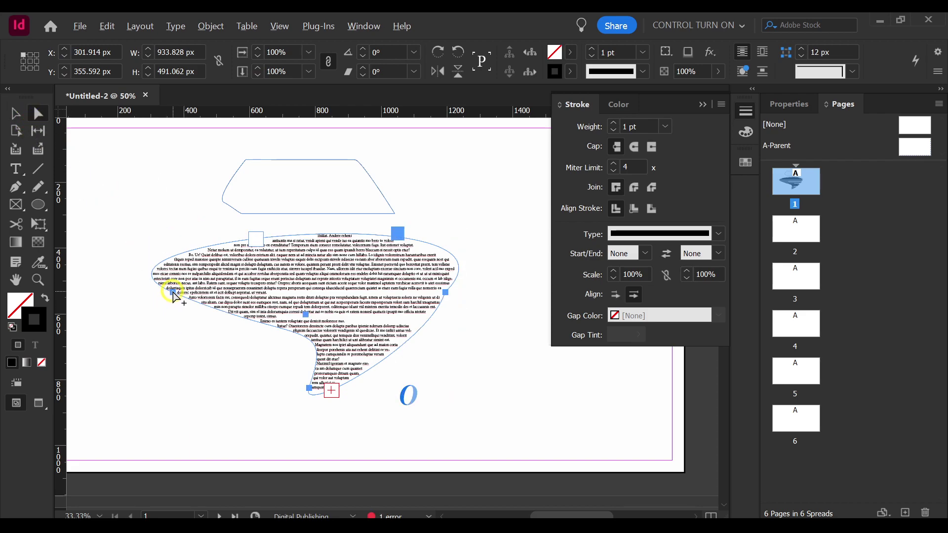
drag(174, 297, 223, 309)
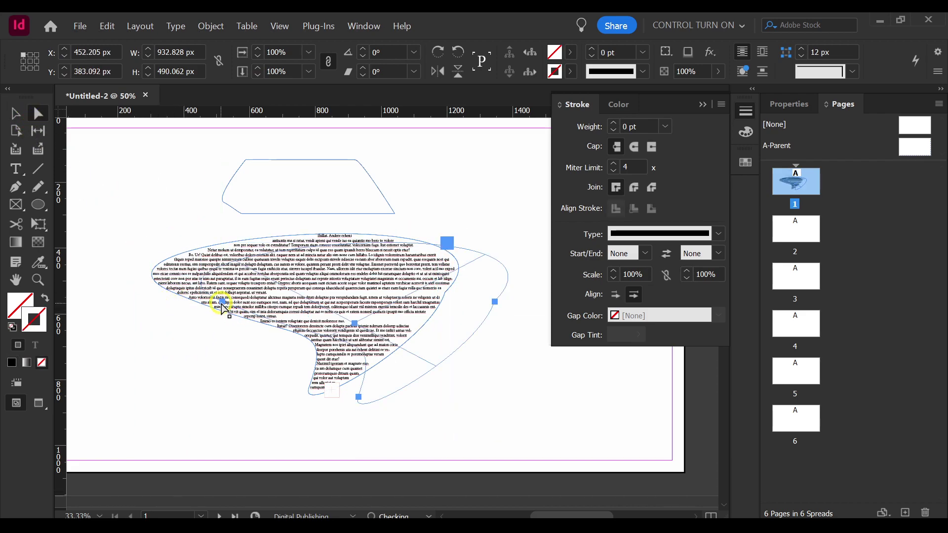
key(ctrl+z)
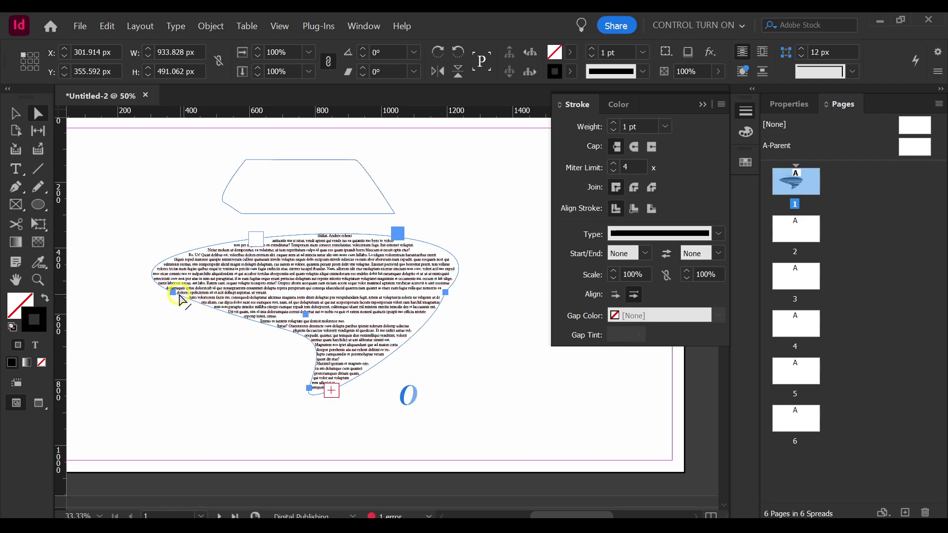
- Widen the text frame by moving its left anchor outward to about X 291, Y 558 px and adjusting the left and right anchors' handles
drag(173, 296, 148, 301)
click(123, 275)
click(139, 274)
drag(252, 352, 179, 390)
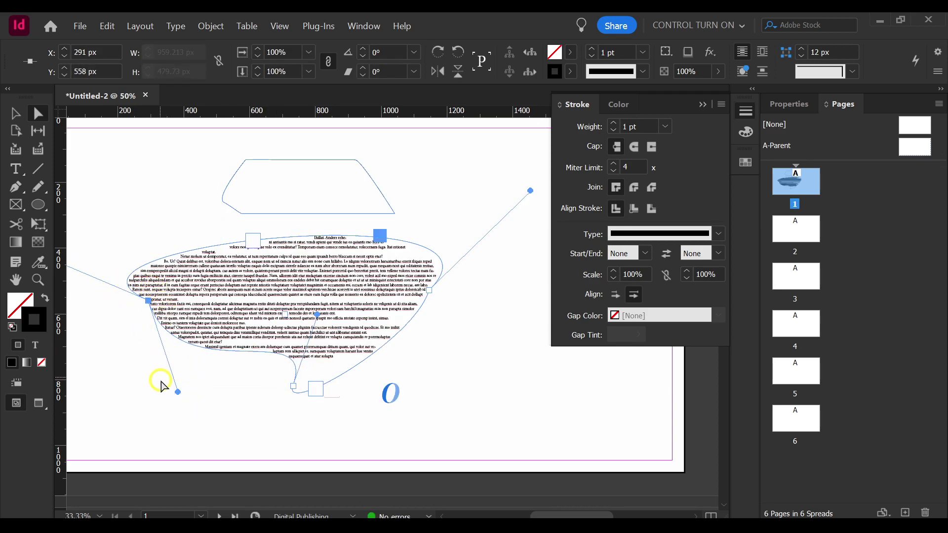
drag(531, 195, 441, 257)
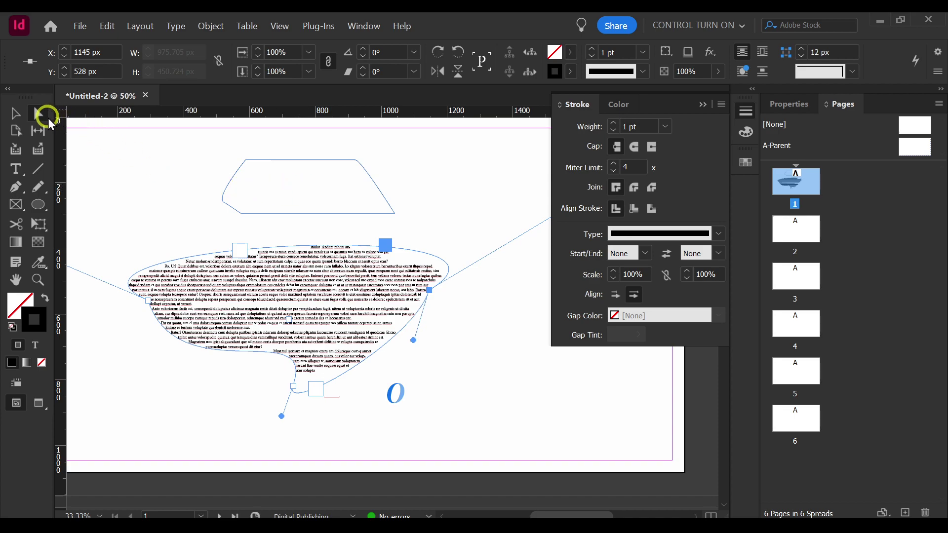
- Delete the text frame and the drawn shapes from page 1
click(15, 112)
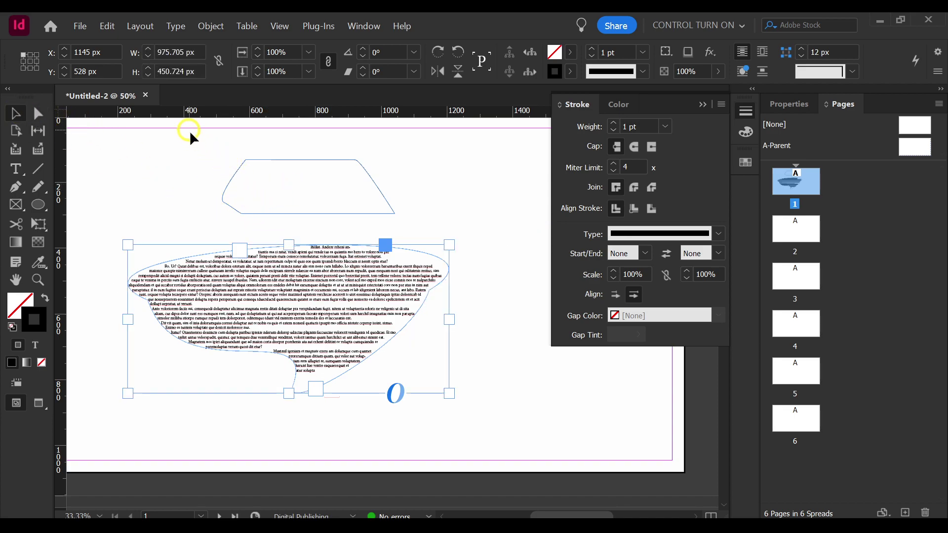
drag(160, 165, 422, 425)
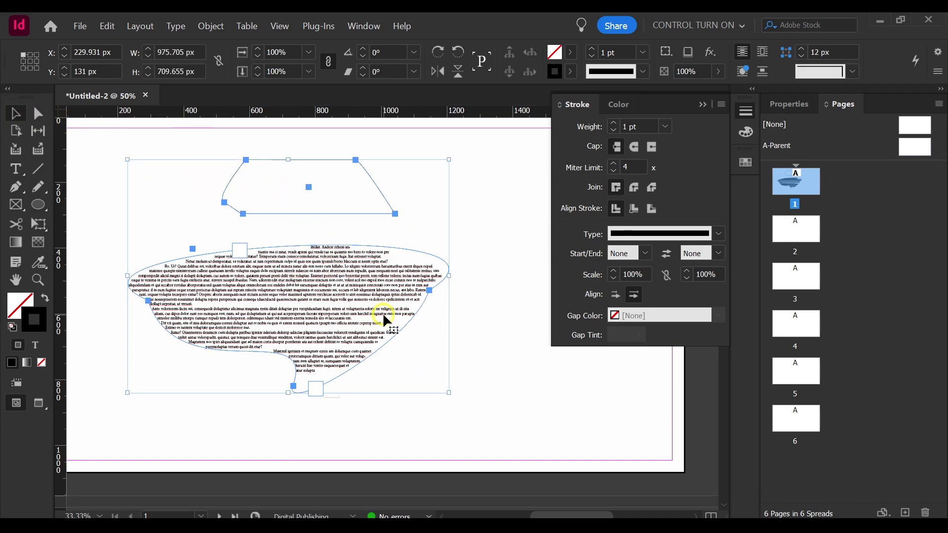
key(Delete)
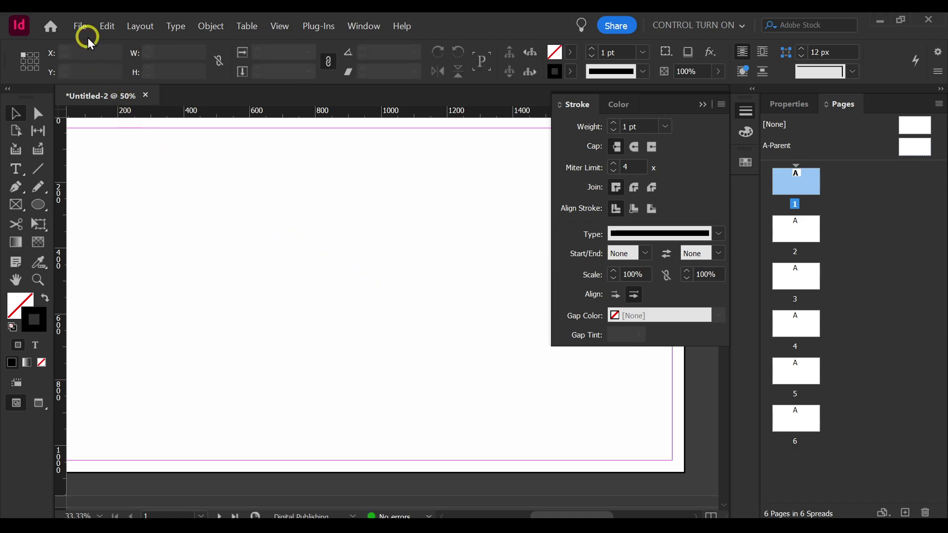
- Place the padlock image from the Downloads folder on page 1 at about X 408, Y 195 px
click(80, 26)
click(115, 156)
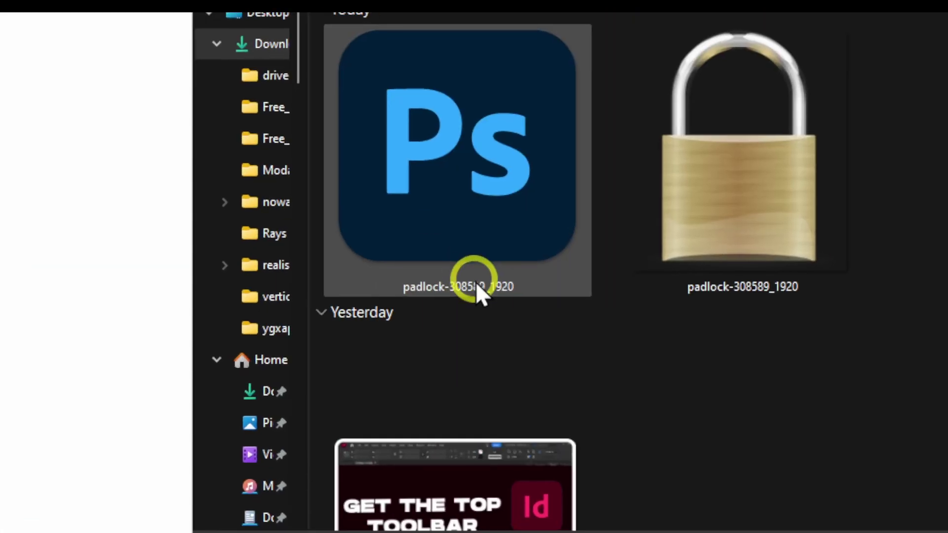
double_click(526, 257)
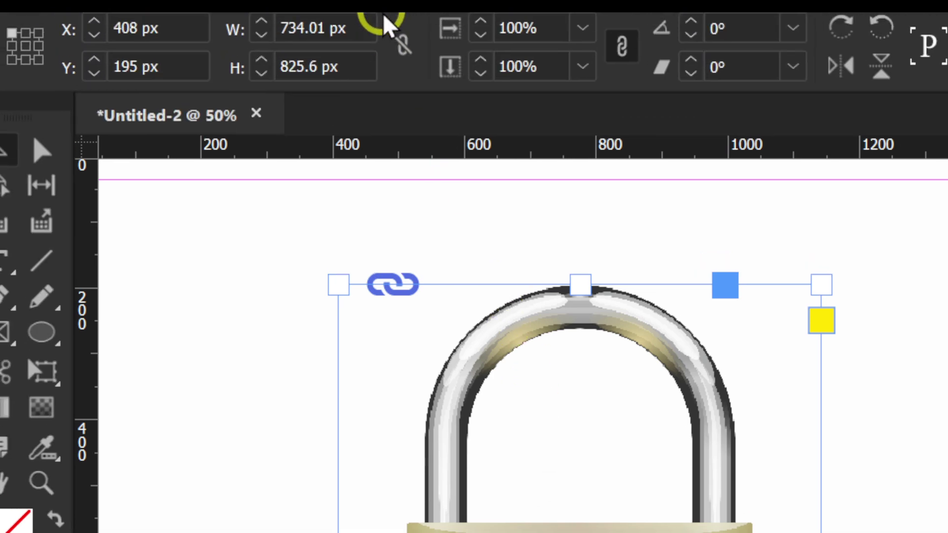
click(421, 34)
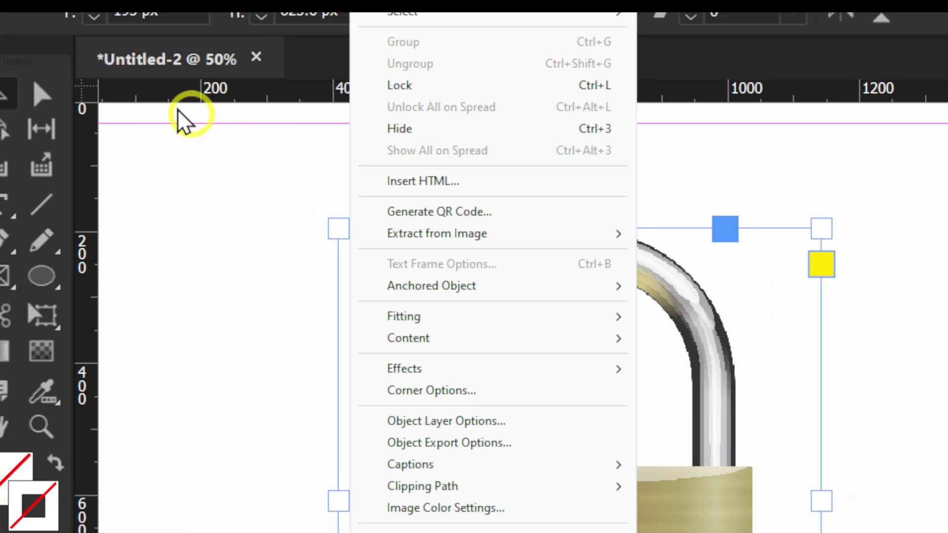
click(41, 97)
click(422, 41)
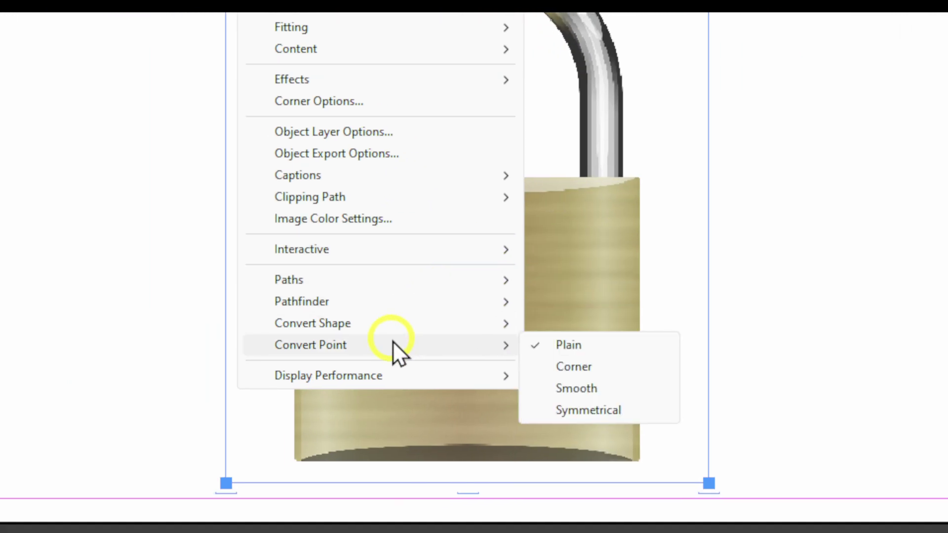
mouse_move(479, 447)
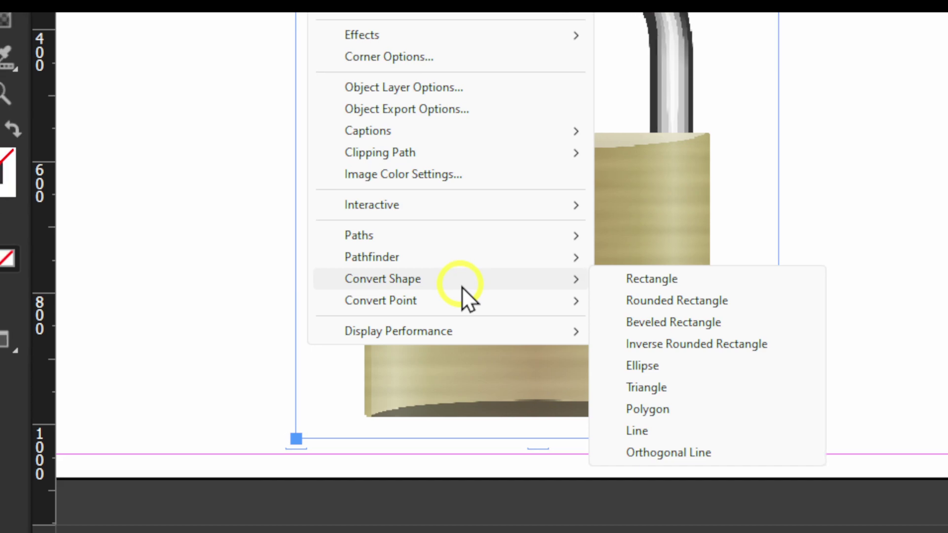
mouse_move(457, 253)
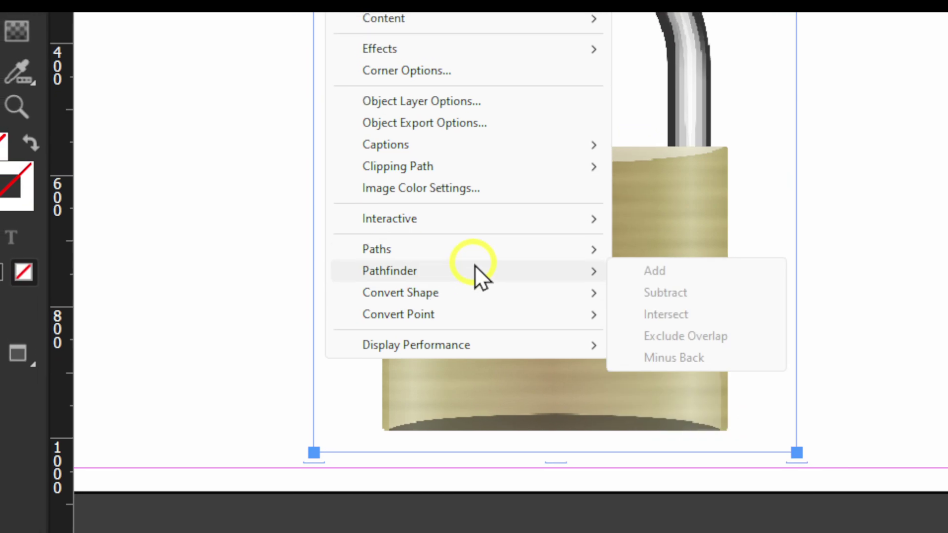
key(Escape)
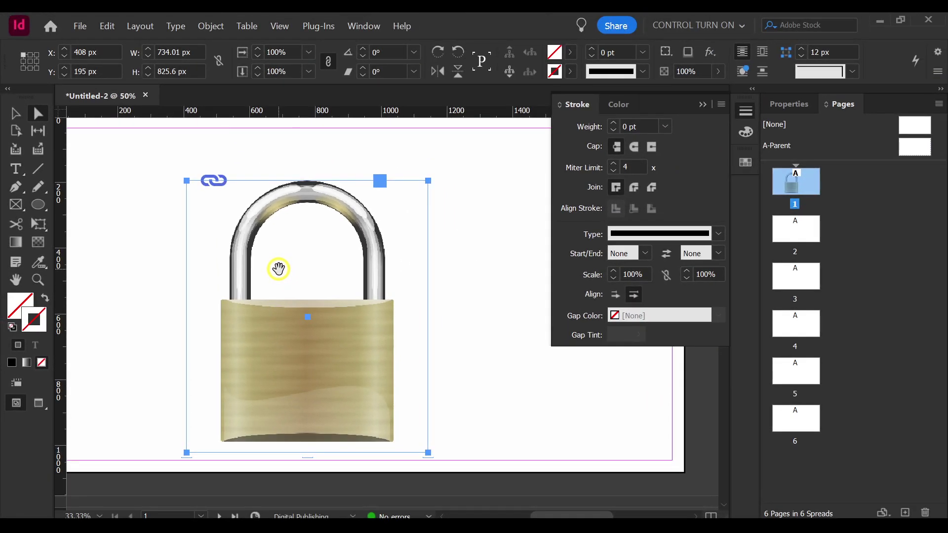
click(262, 122)
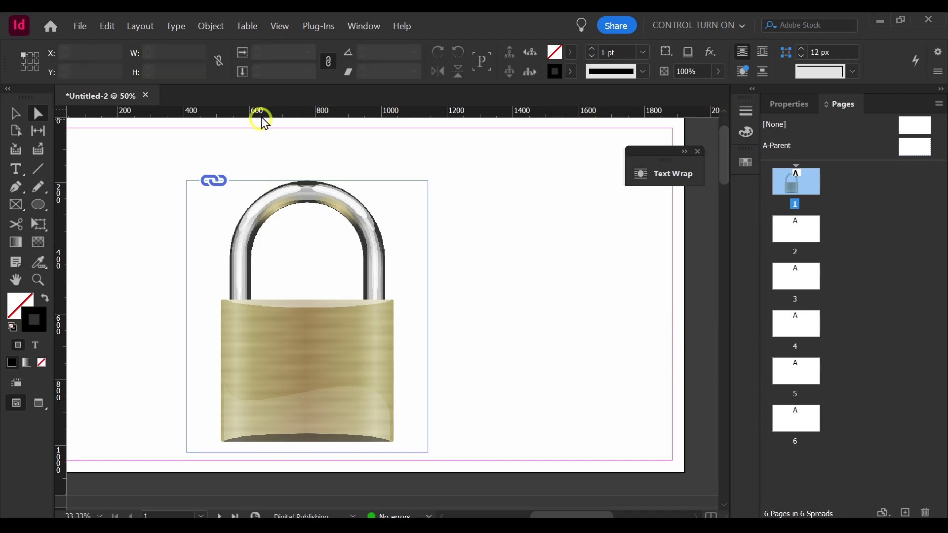
click(220, 34)
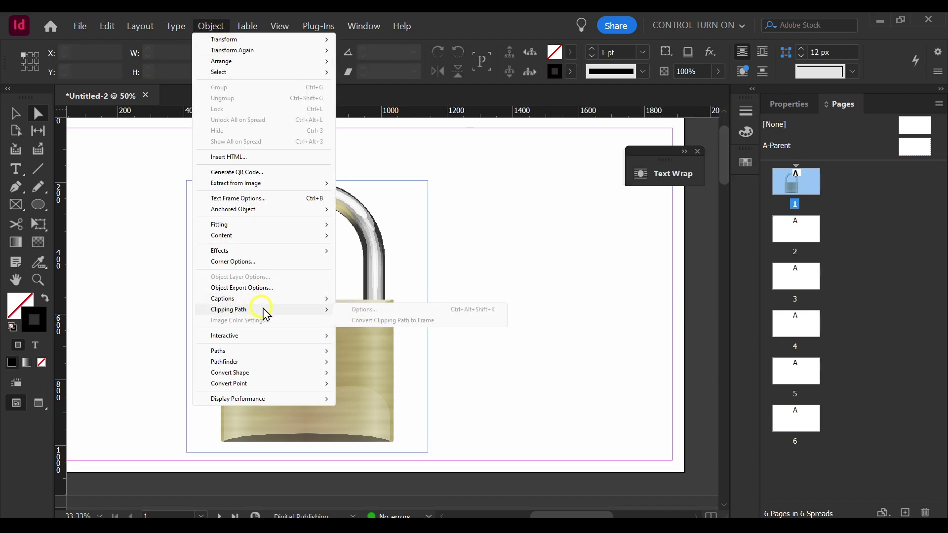
mouse_move(281, 302)
mouse_move(321, 315)
click(365, 269)
- Select the padlock image inside its frame and set its clipping path type to Detect Edges
click(191, 180)
click(210, 26)
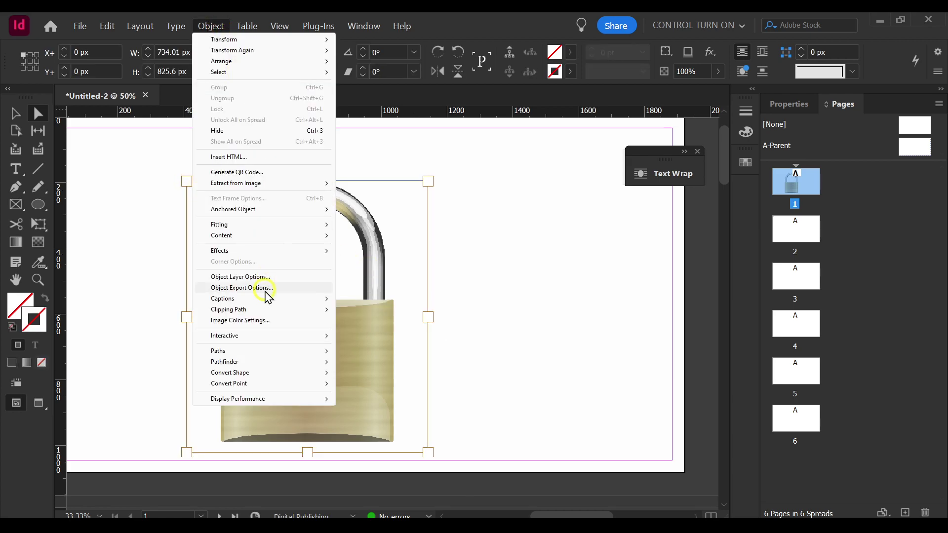
mouse_move(276, 309)
click(355, 309)
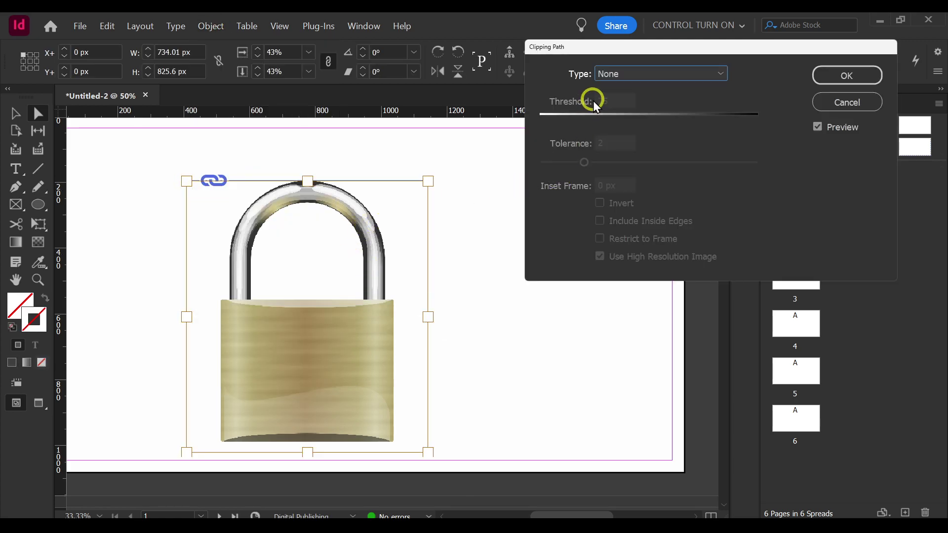
click(599, 74)
click(607, 103)
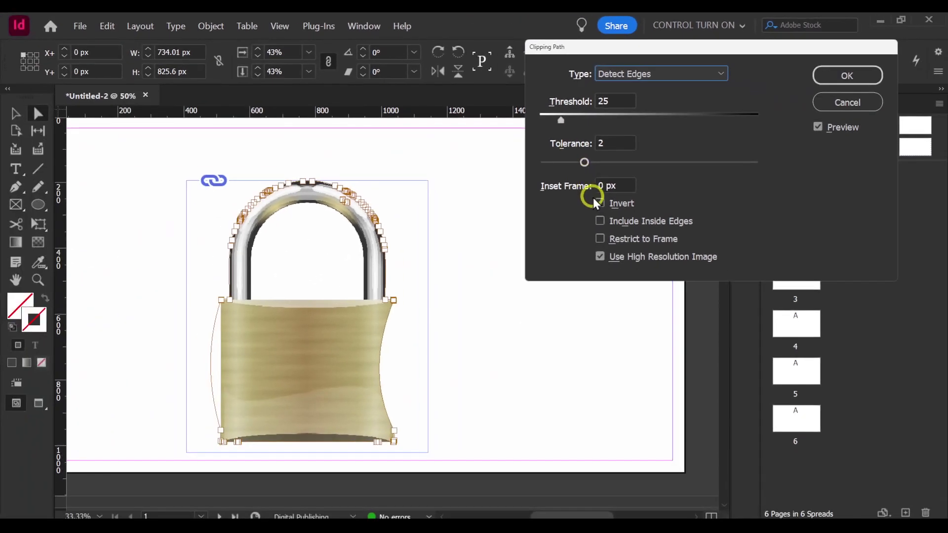
- Try inverting the padlock's clipping path, and turn the inversion back off
click(432, 394)
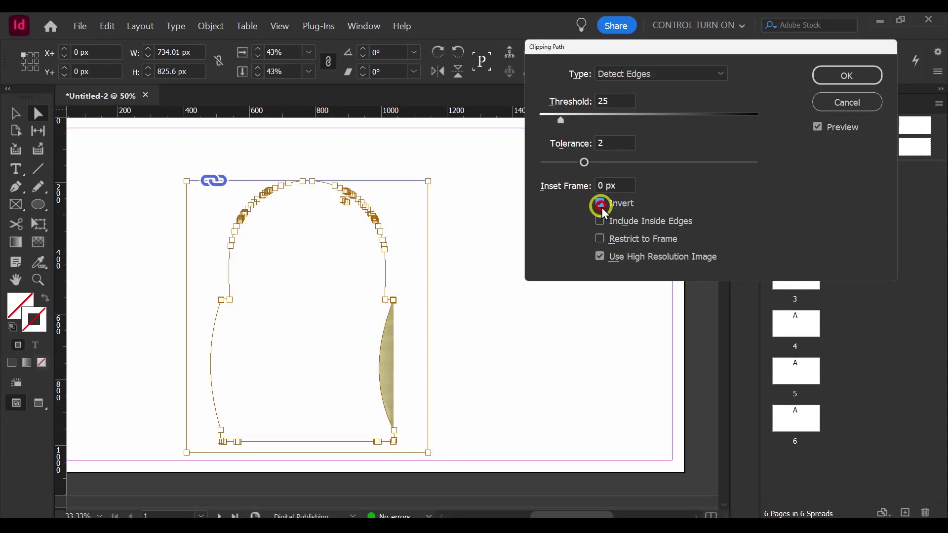
click(600, 205)
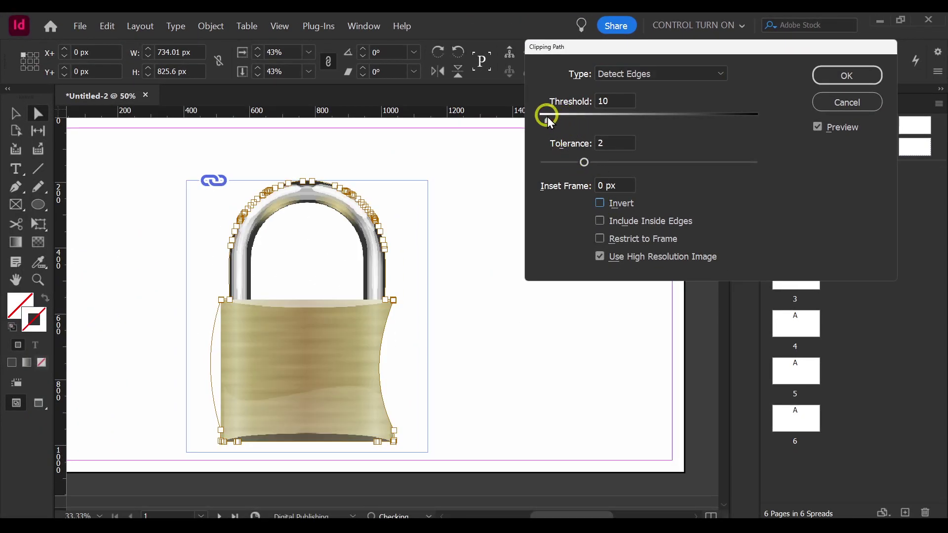
- Set the padlock's clipping path threshold to 1 and tolerance to 5.466, check it with the preview off and on, and apply it
drag(584, 162, 726, 162)
drag(552, 124, 547, 123)
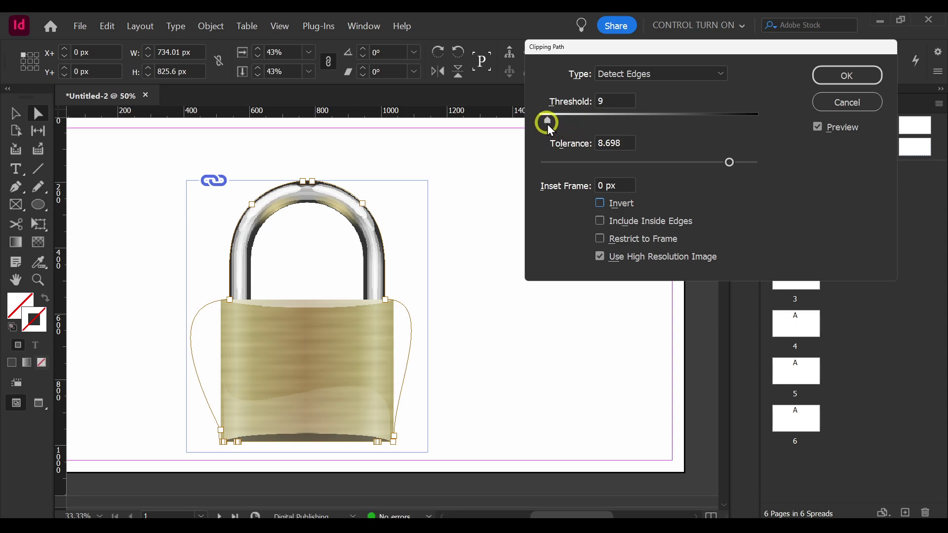
double_click(603, 101)
text(1)
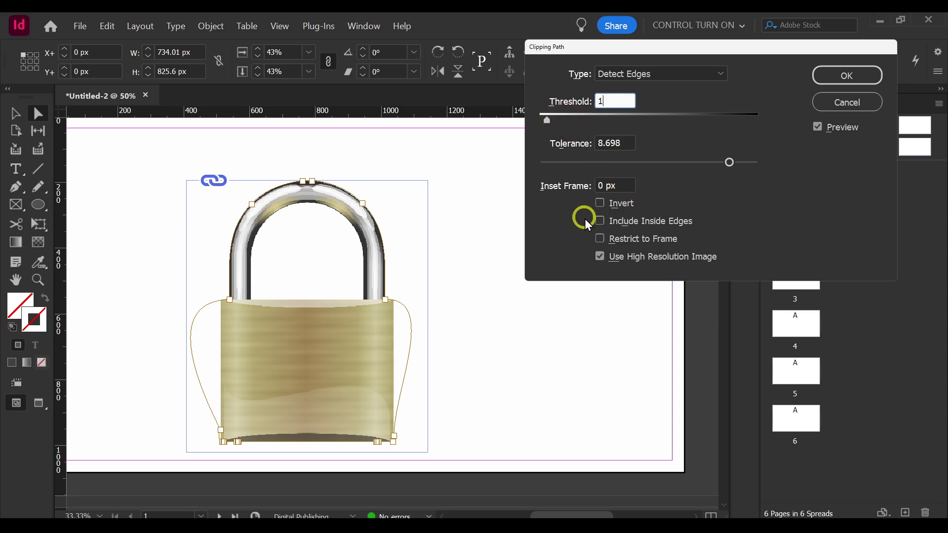
click(817, 128)
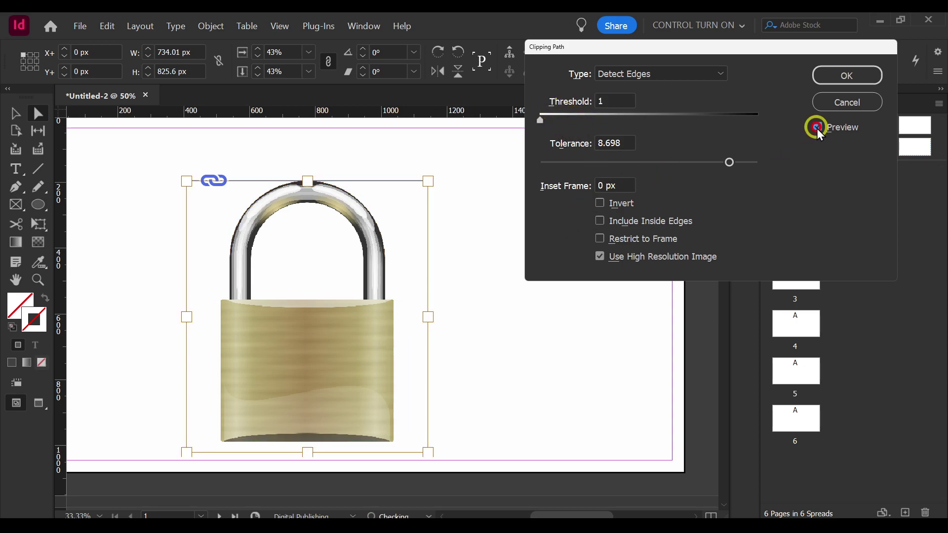
click(816, 127)
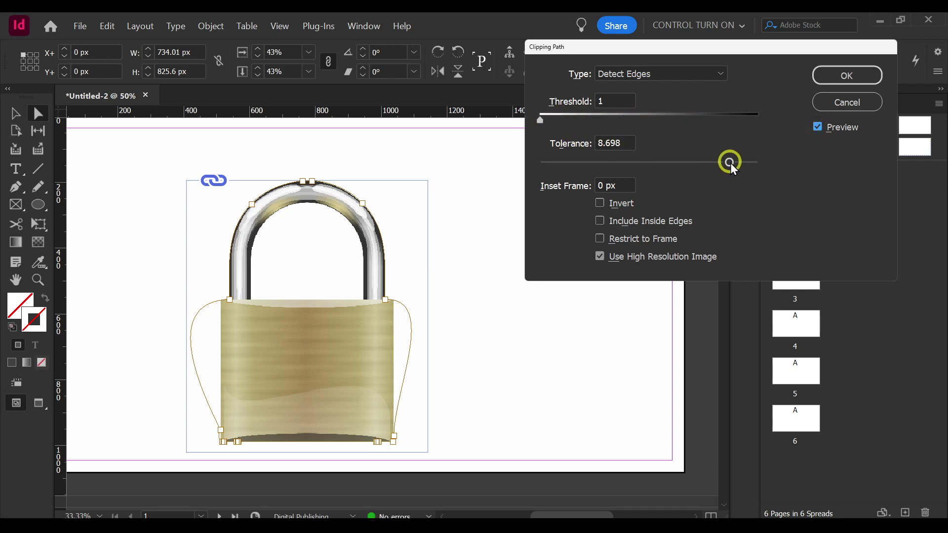
drag(730, 163, 658, 161)
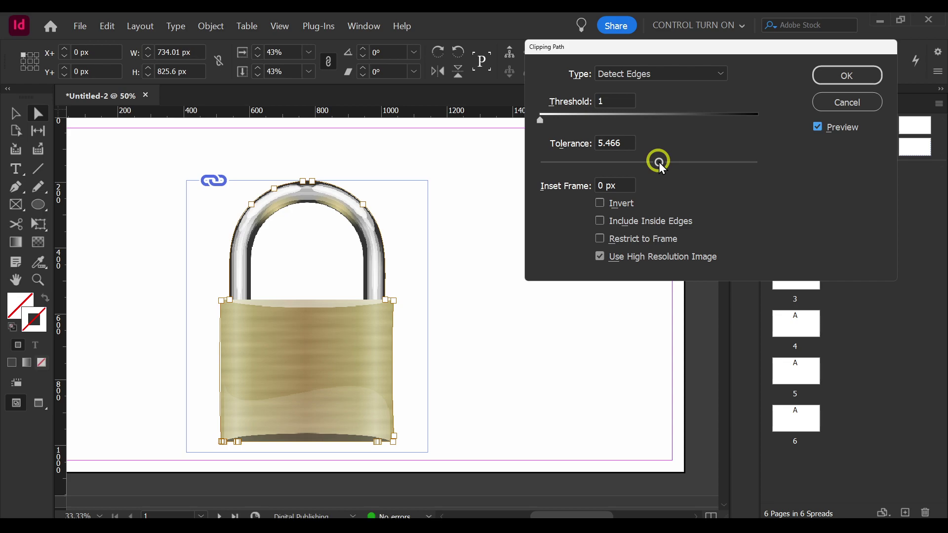
click(846, 76)
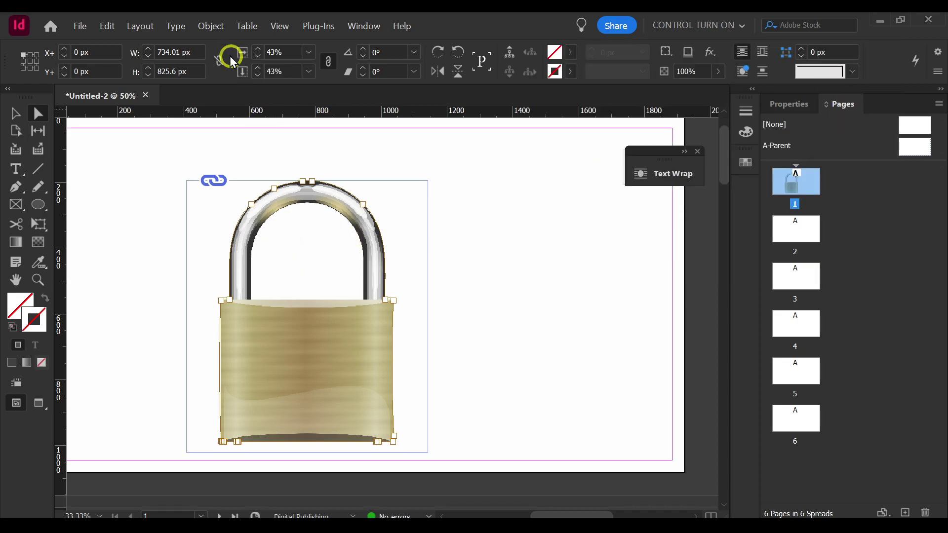
- Convert the padlock image's detected clipping path to a frame
click(211, 26)
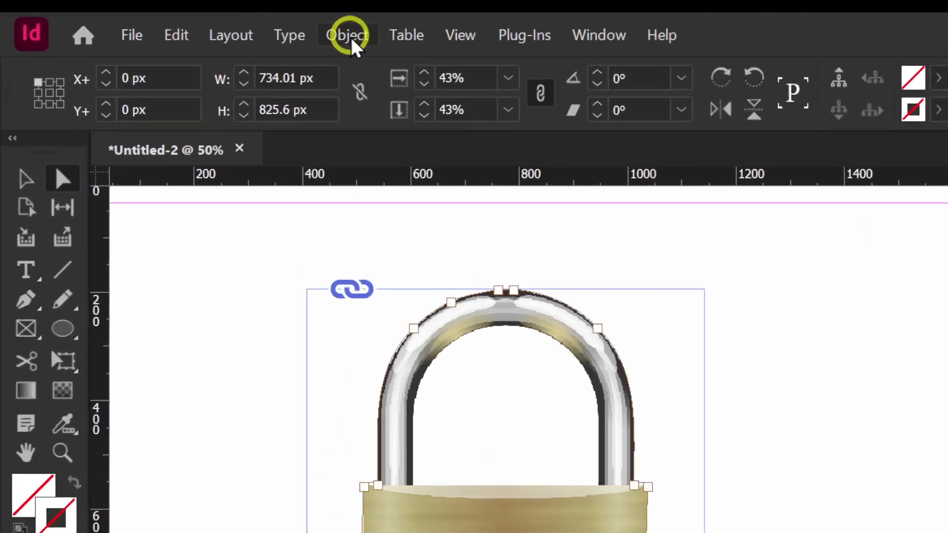
click(350, 38)
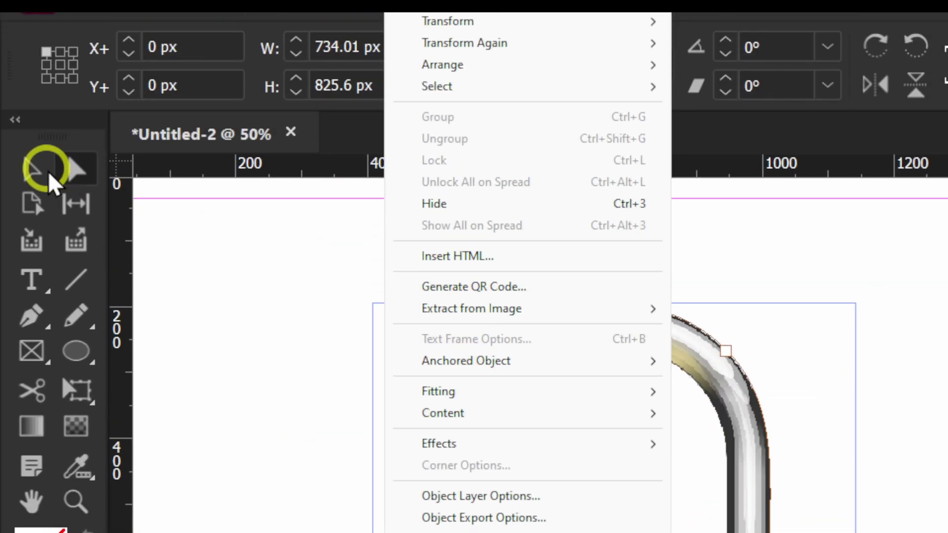
click(48, 171)
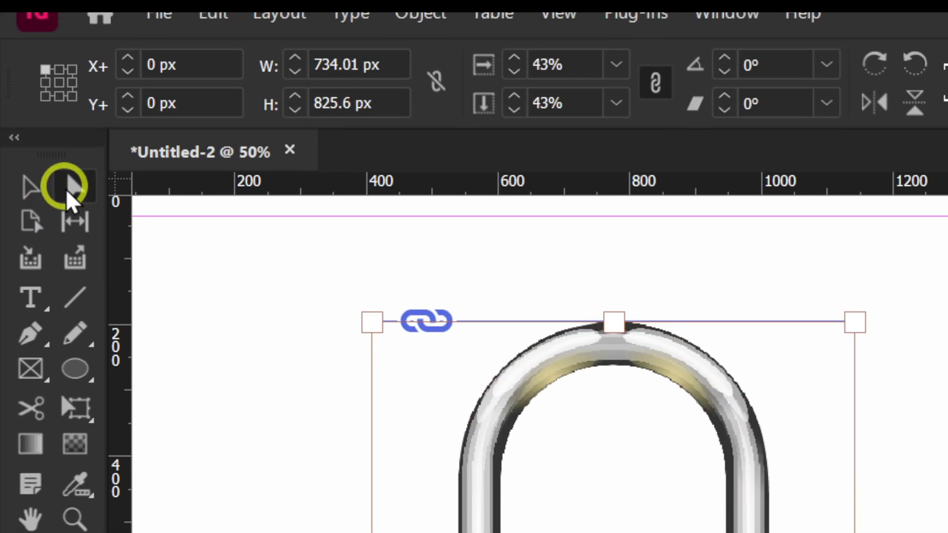
click(65, 62)
right_click(465, 333)
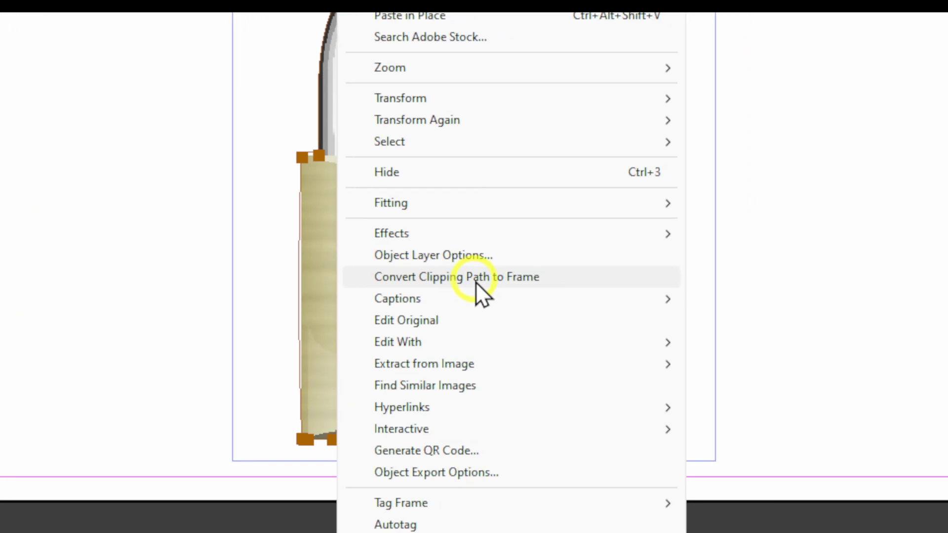
click(476, 282)
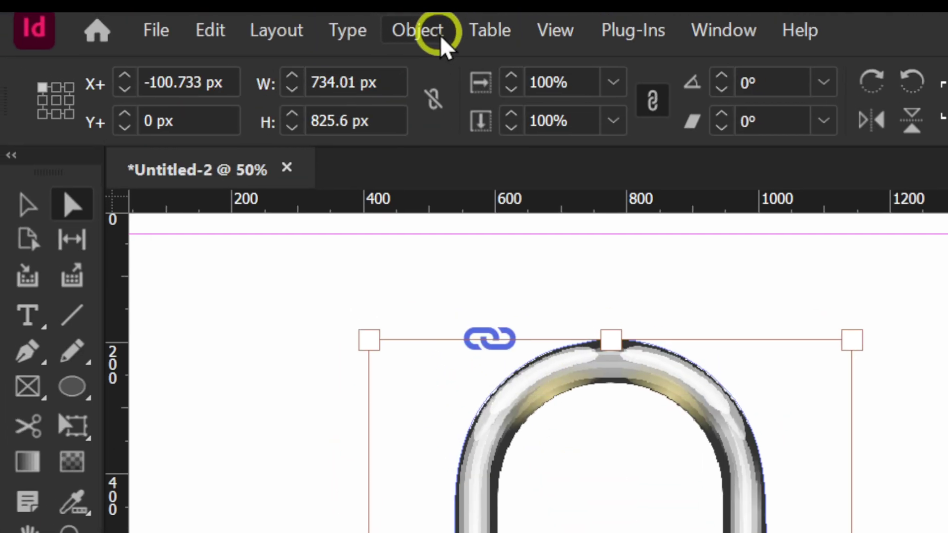
- Delete the padlock image from inside its converted frame
click(443, 43)
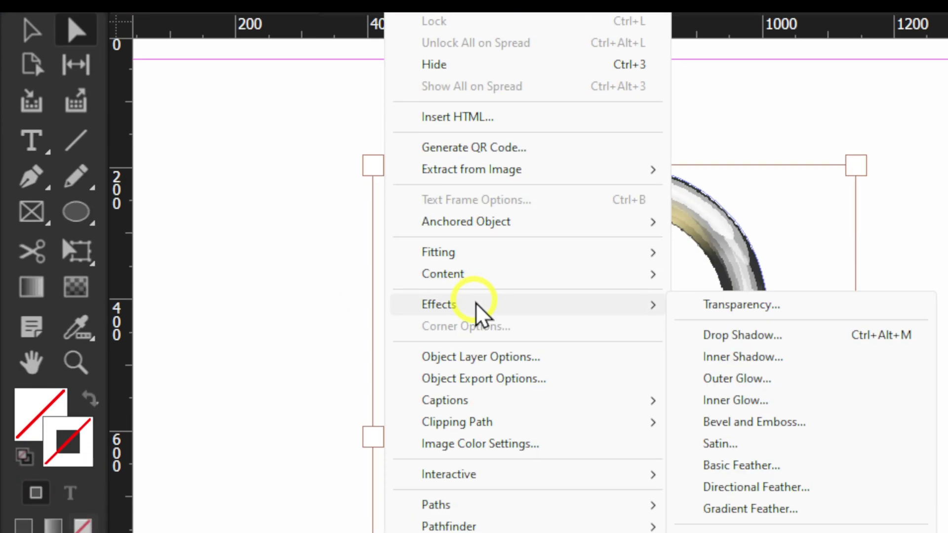
mouse_move(479, 464)
click(799, 146)
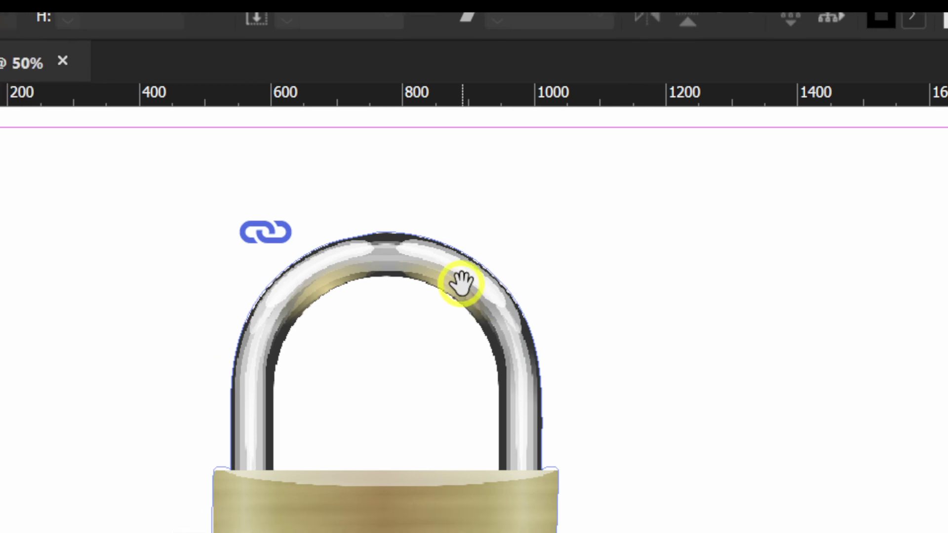
right_click(687, 219)
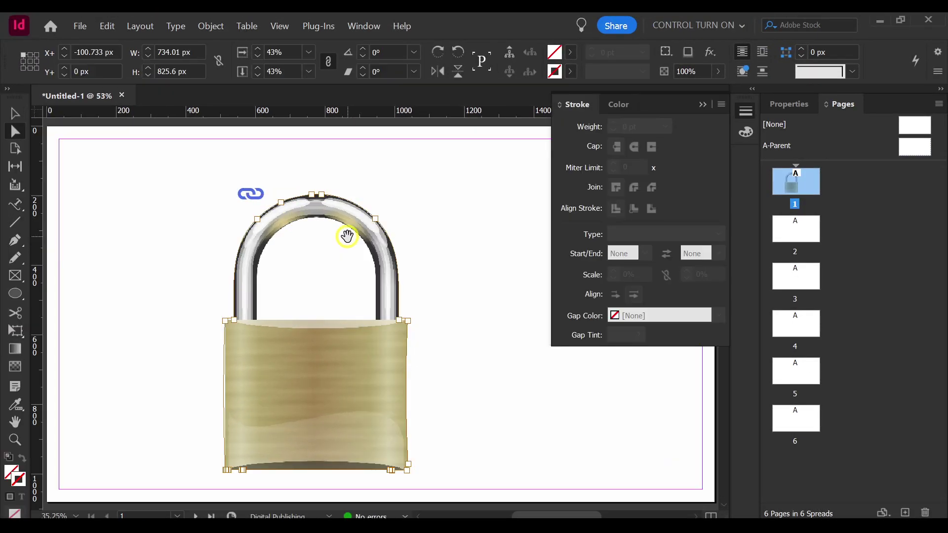
key(Delete)
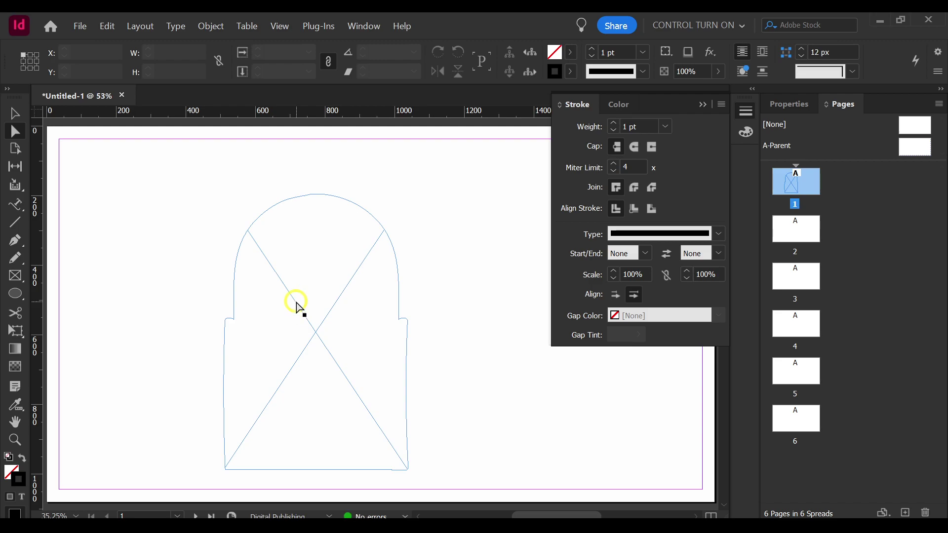
right_click(245, 247)
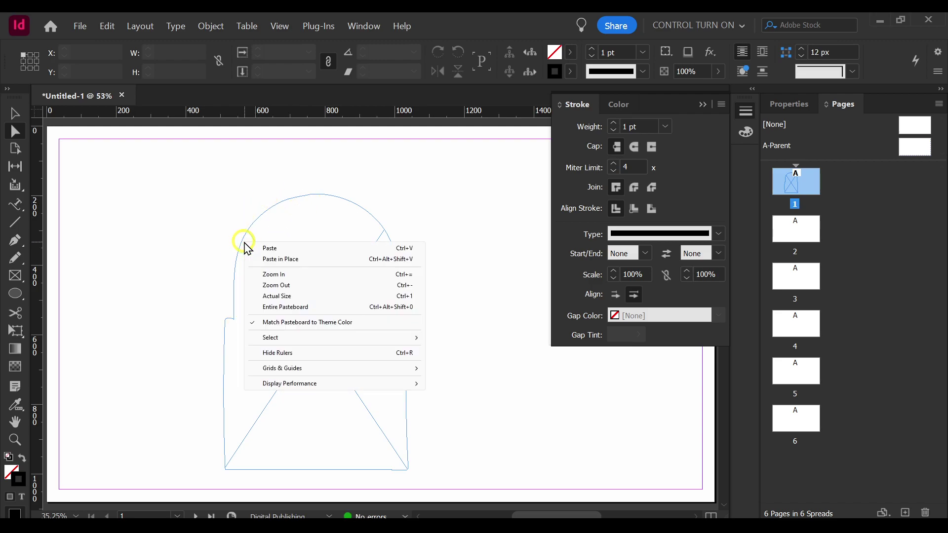
click(254, 244)
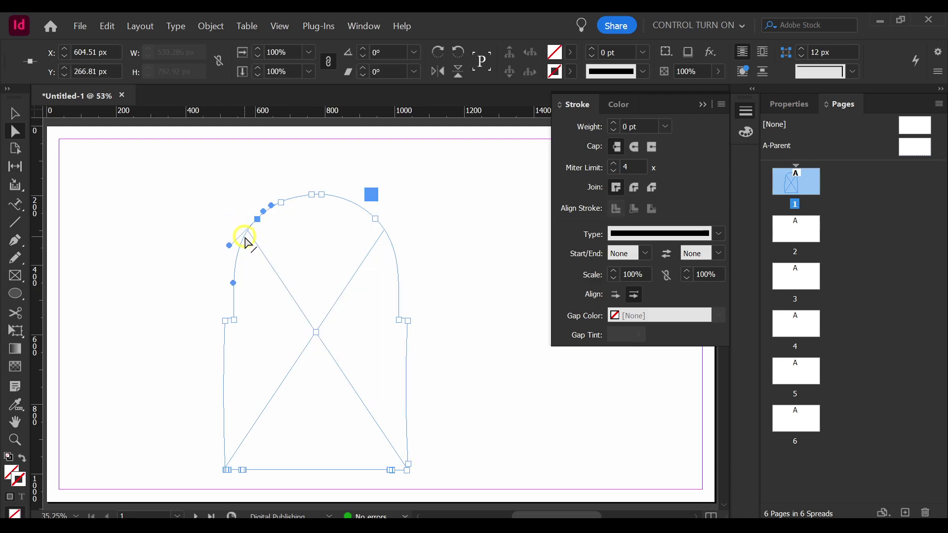
right_click(245, 242)
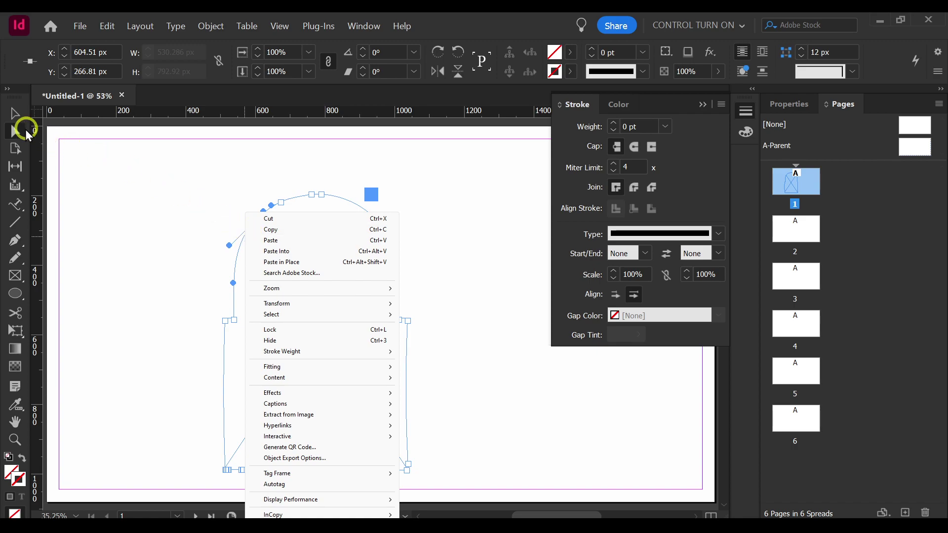
click(27, 129)
click(20, 117)
right_click(258, 250)
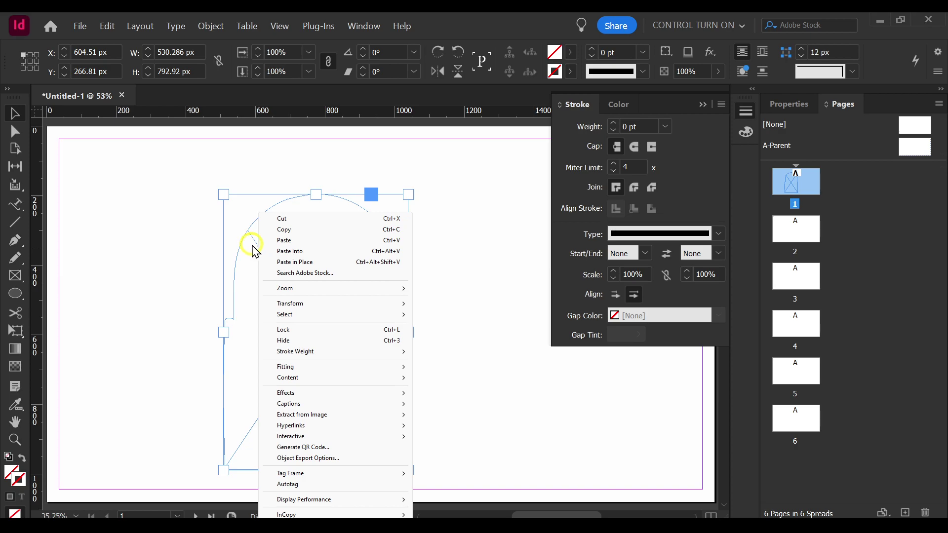
click(17, 202)
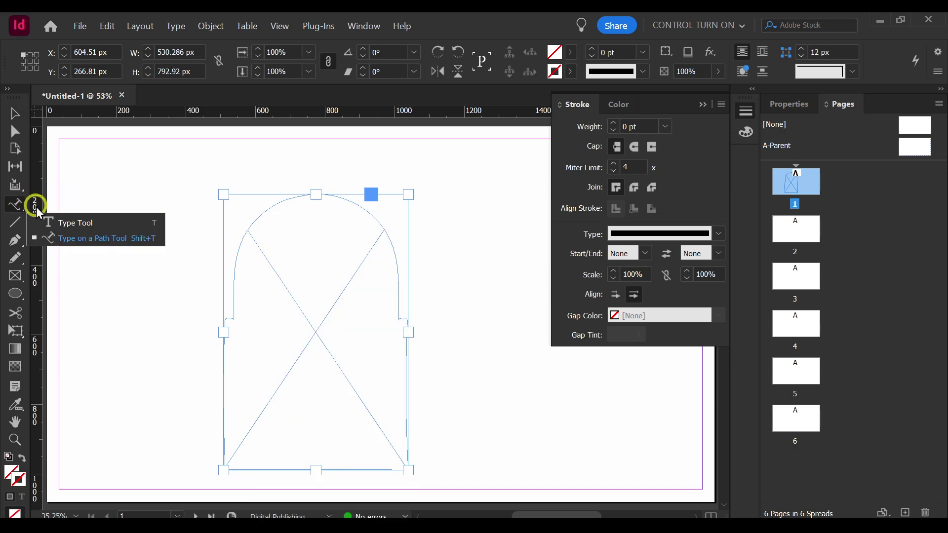
click(14, 240)
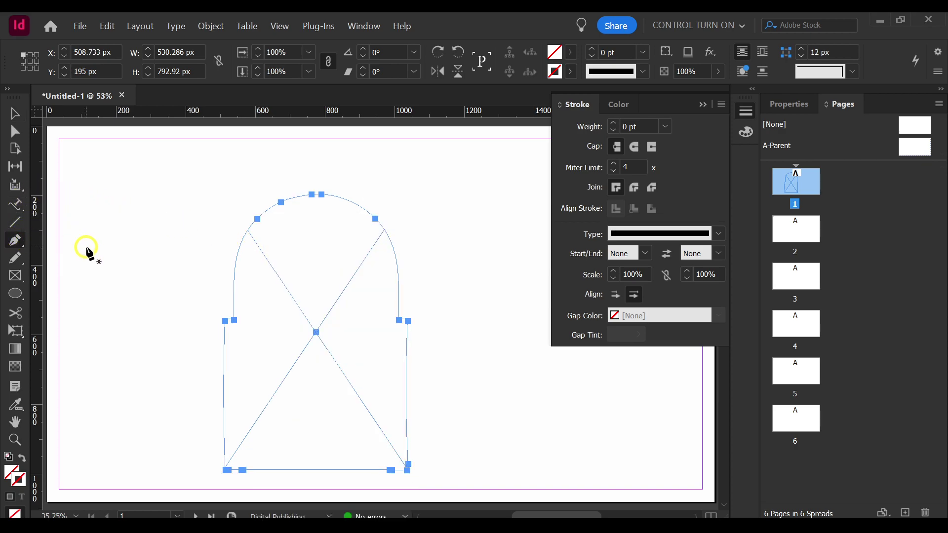
right_click(243, 245)
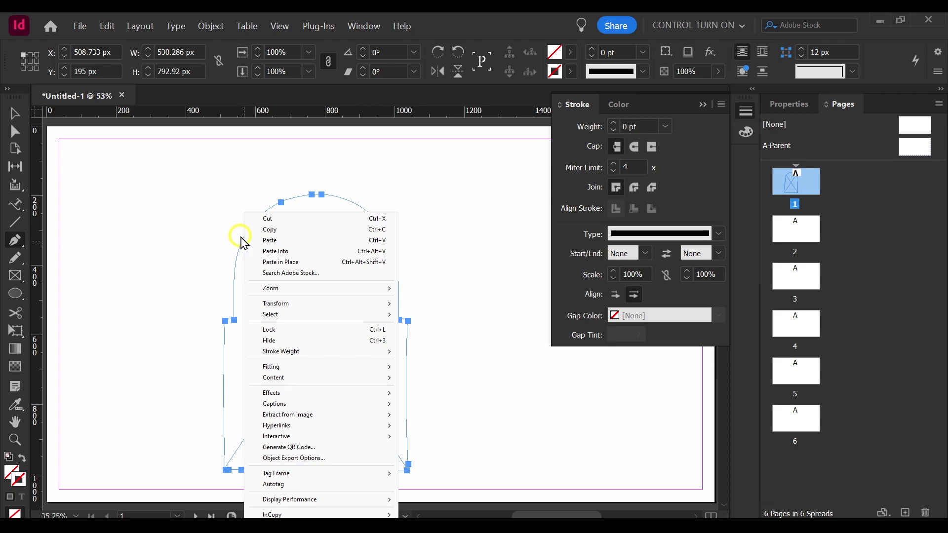
click(240, 238)
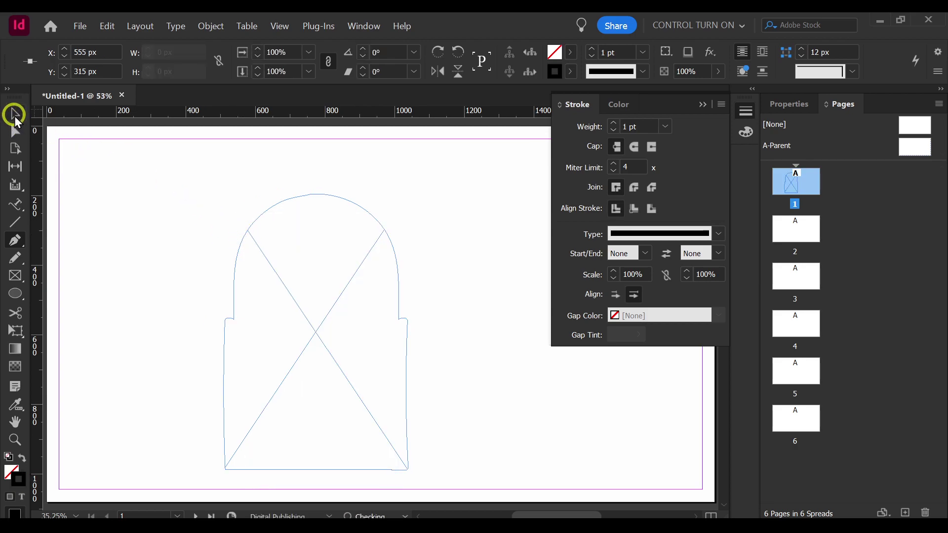
click(15, 114)
click(387, 317)
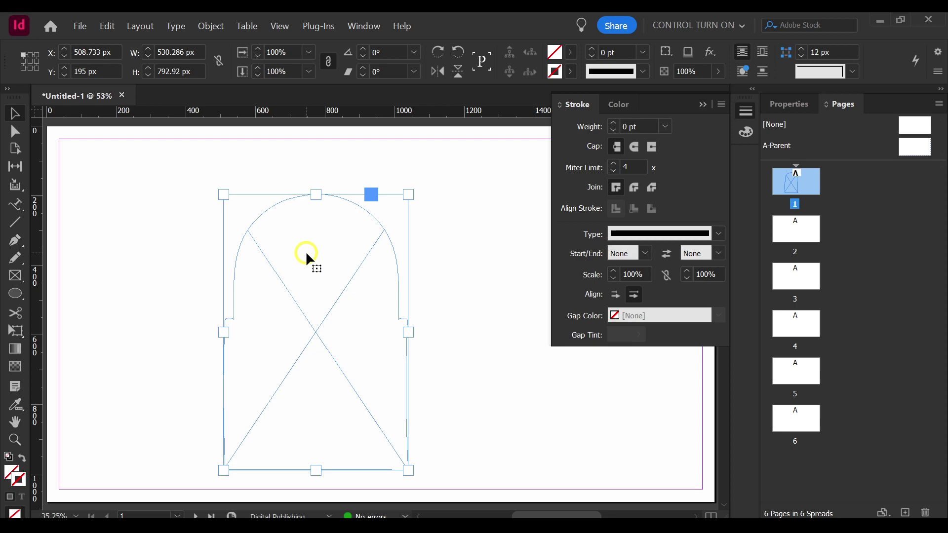
click(271, 243)
- Convert the padlock's clipping path to a frame and delete the image inside it, keeping the empty padlock-shaped frame
right_click(256, 331)
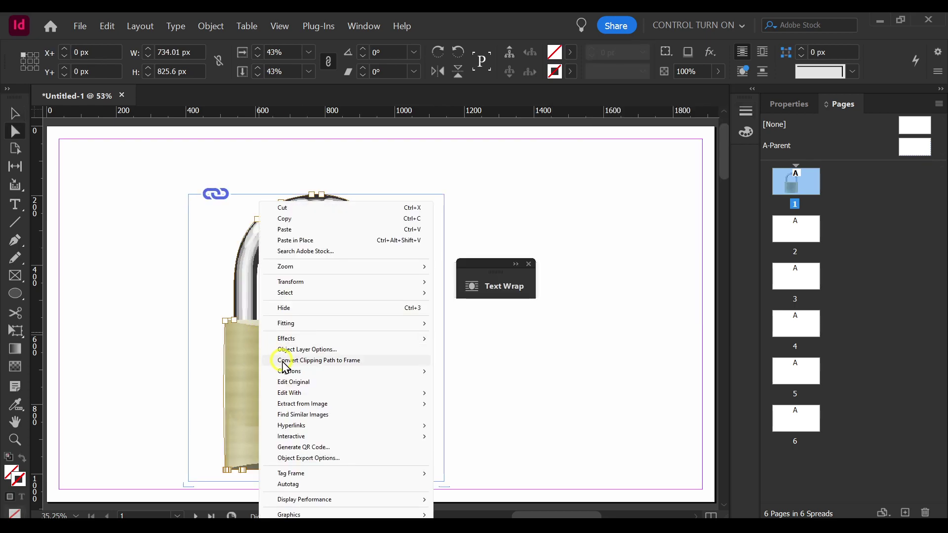
click(283, 361)
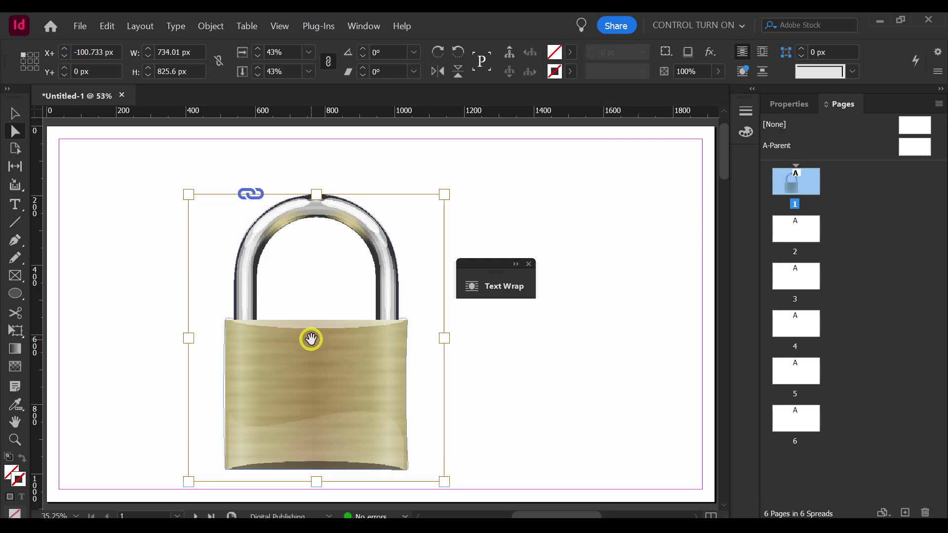
key(F10)
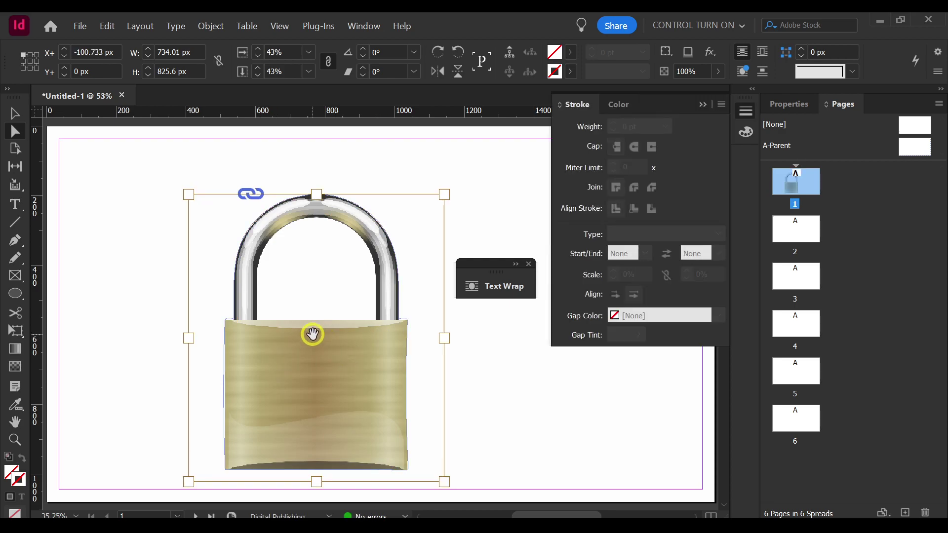
key(Delete)
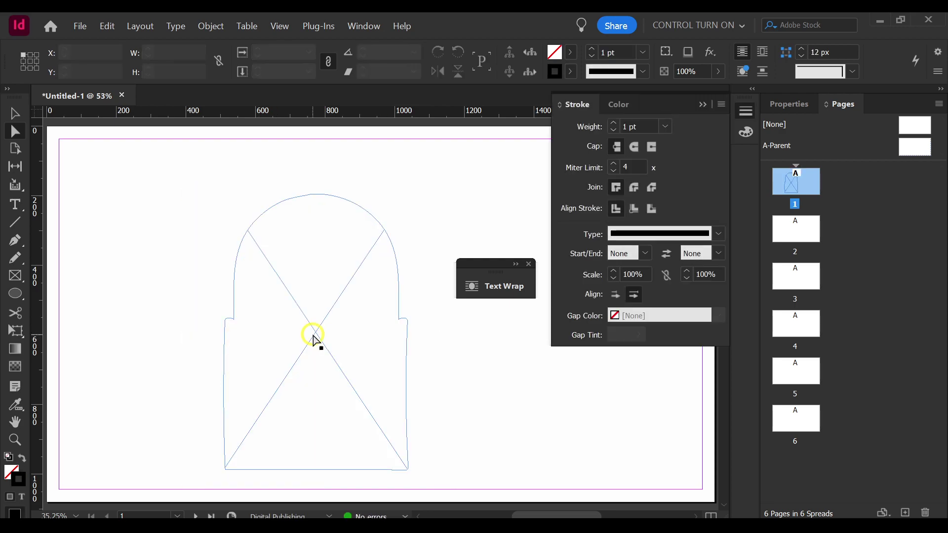
key(F10)
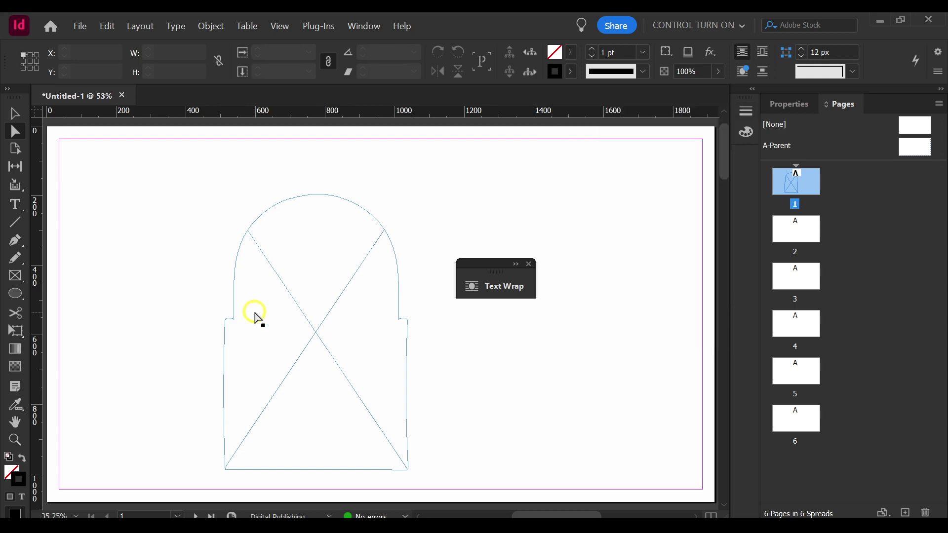
key(F10)
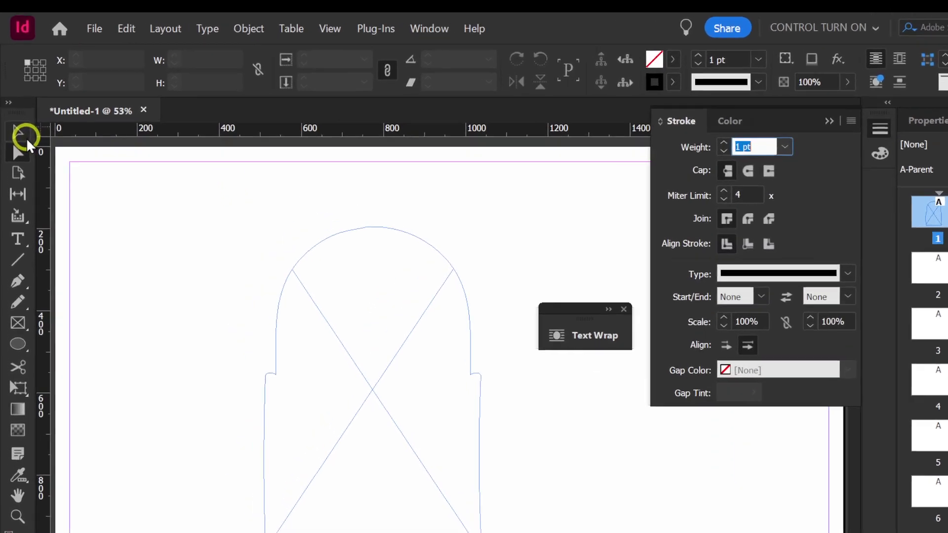
- Select the empty padlock-shaped frame and change its content type from graphic to unassigned
click(14, 113)
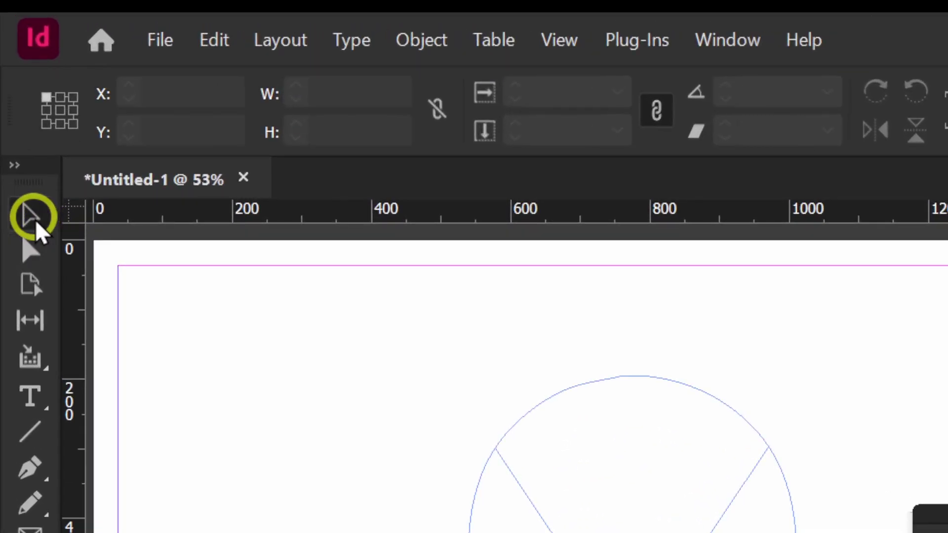
click(436, 39)
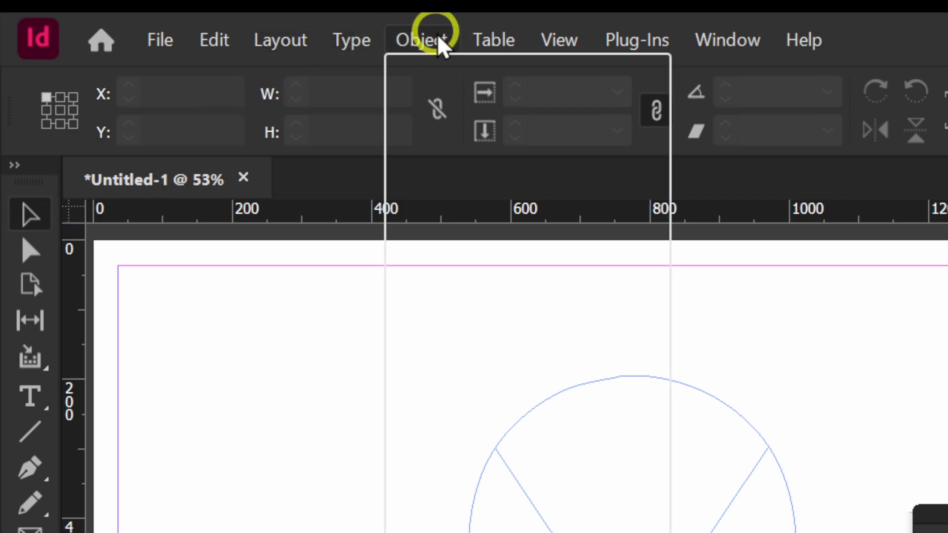
mouse_move(444, 75)
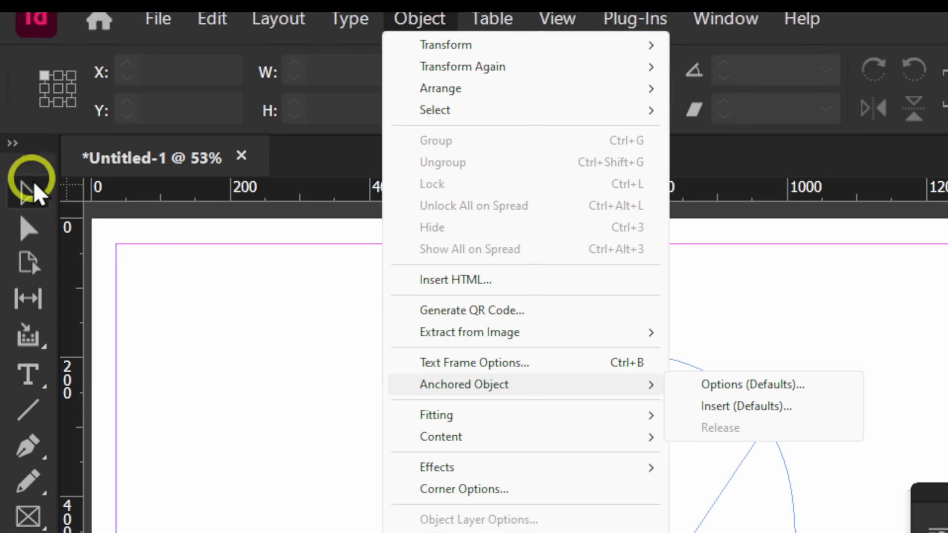
click(22, 69)
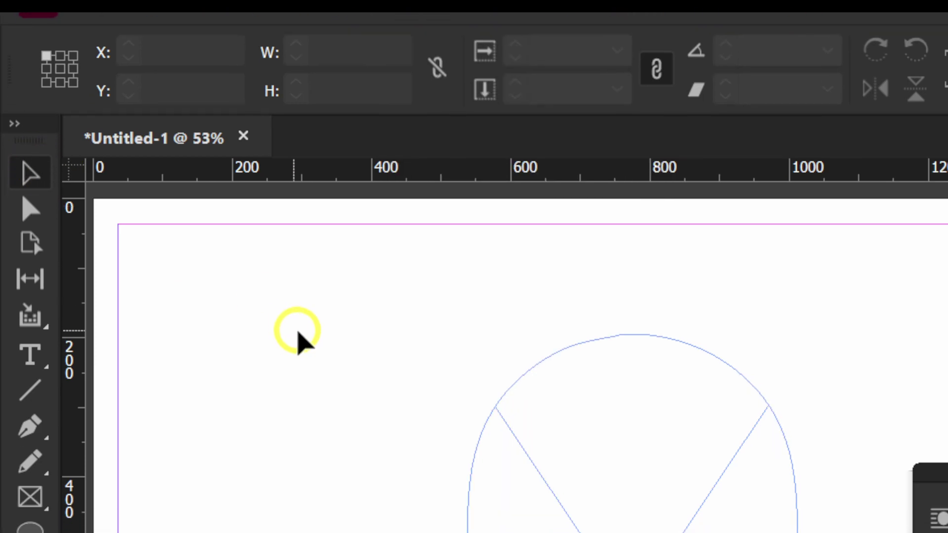
click(628, 409)
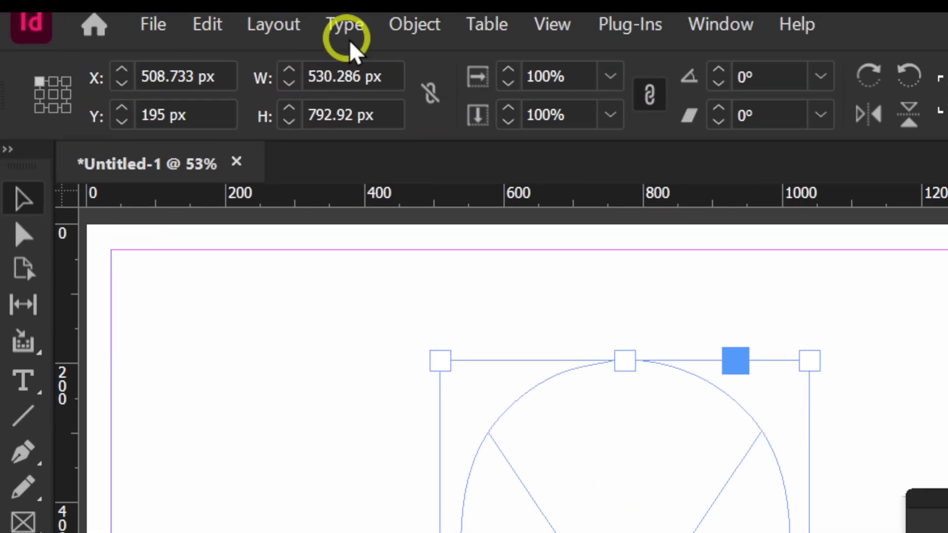
click(417, 36)
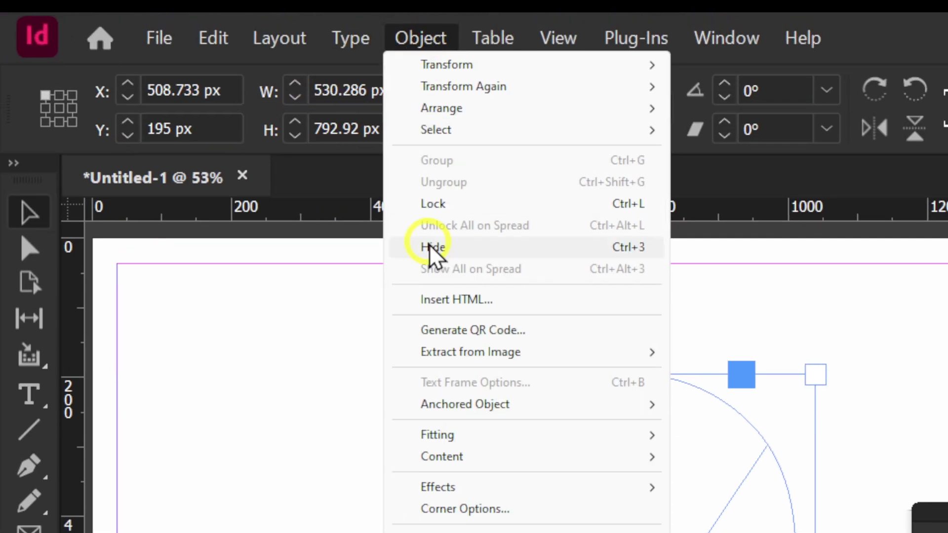
mouse_move(400, 352)
click(610, 309)
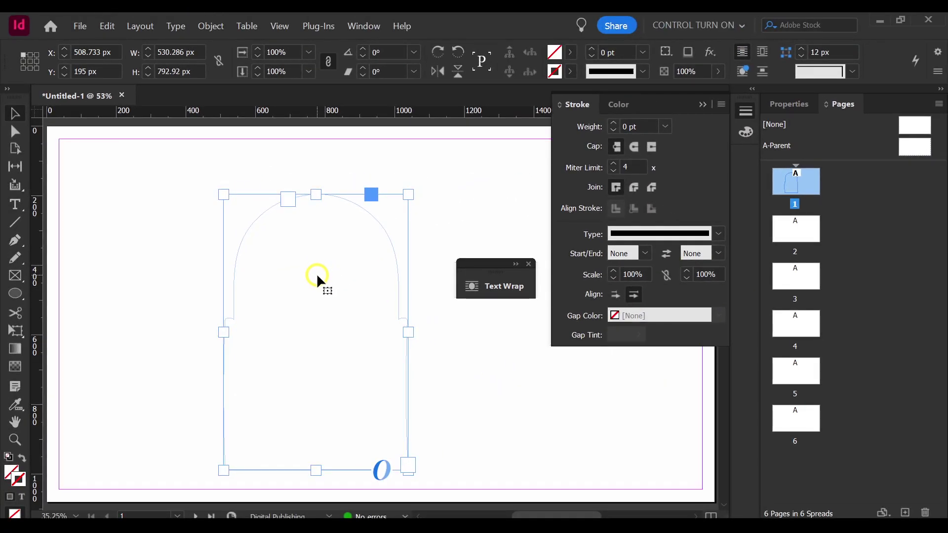
click(325, 332)
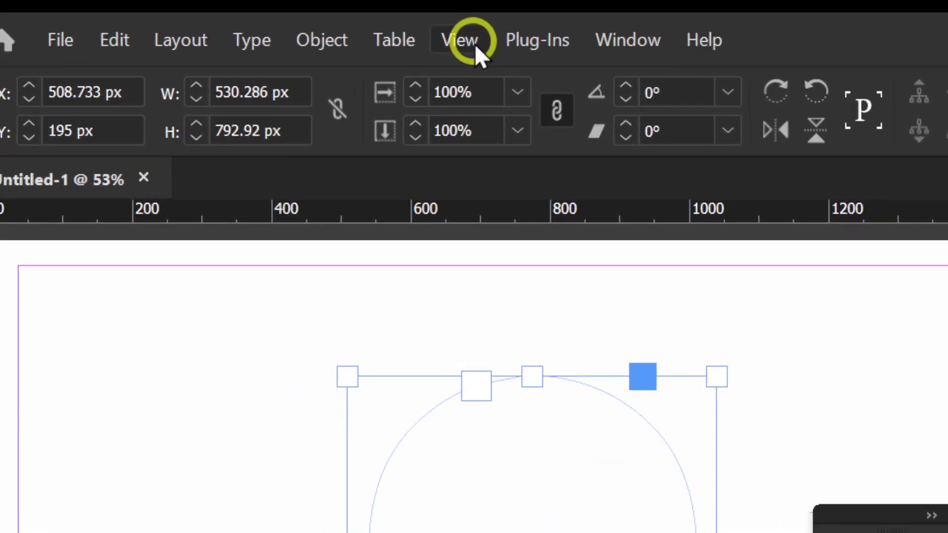
- Apply a text wrap around the object shape to the padlock frame
click(283, 27)
mouse_move(309, 27)
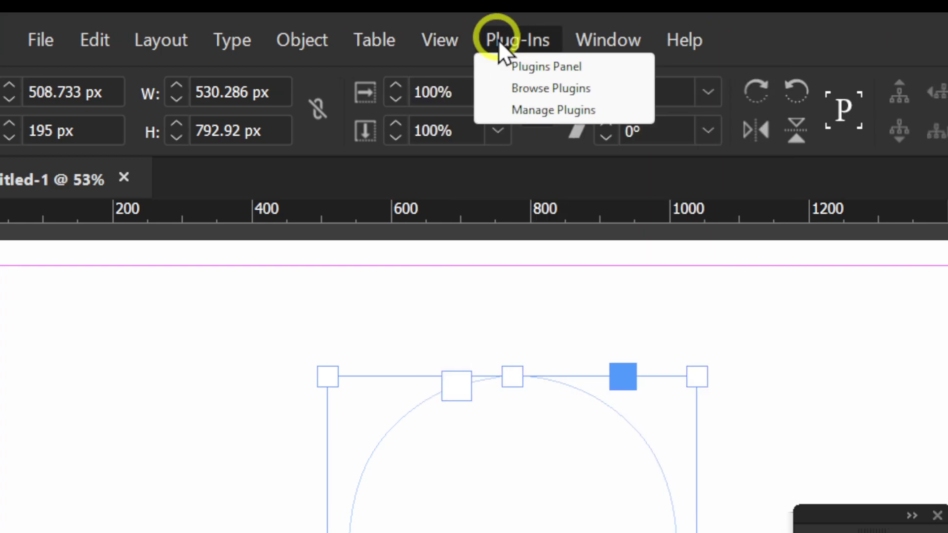
mouse_move(637, 41)
click(649, 532)
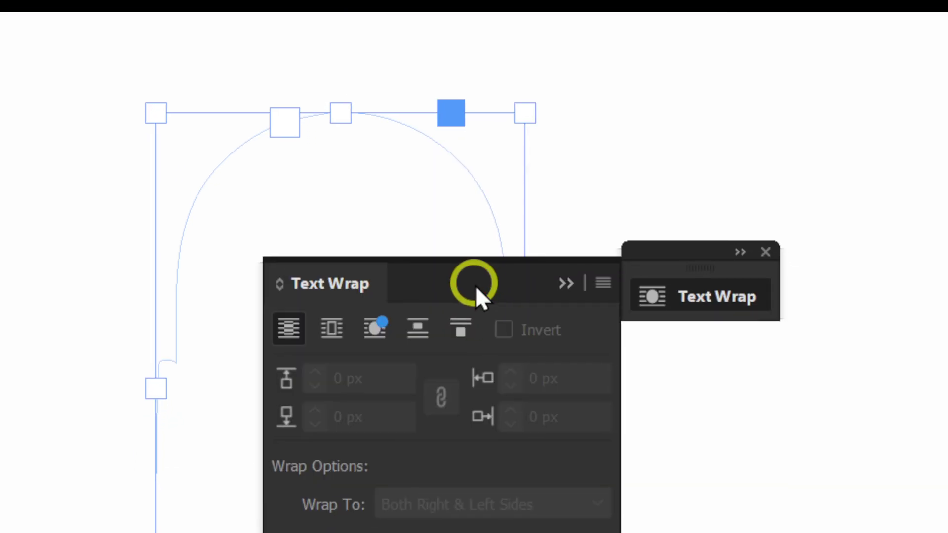
click(375, 328)
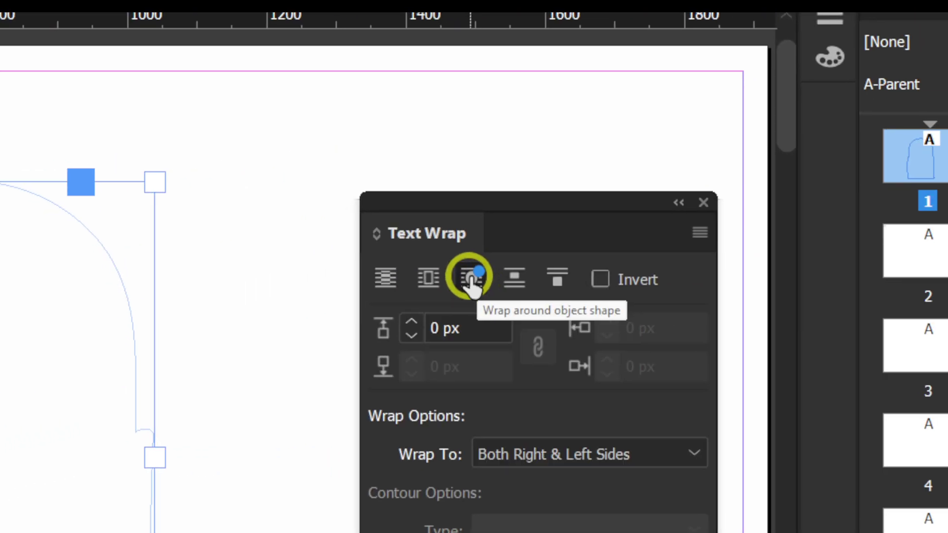
- Invert the padlock frame's text wrap and set its wrap offset to 27 px
click(413, 322)
click(413, 322)
click(413, 322)
click(412, 322)
click(412, 323)
click(412, 323)
click(412, 322)
click(413, 322)
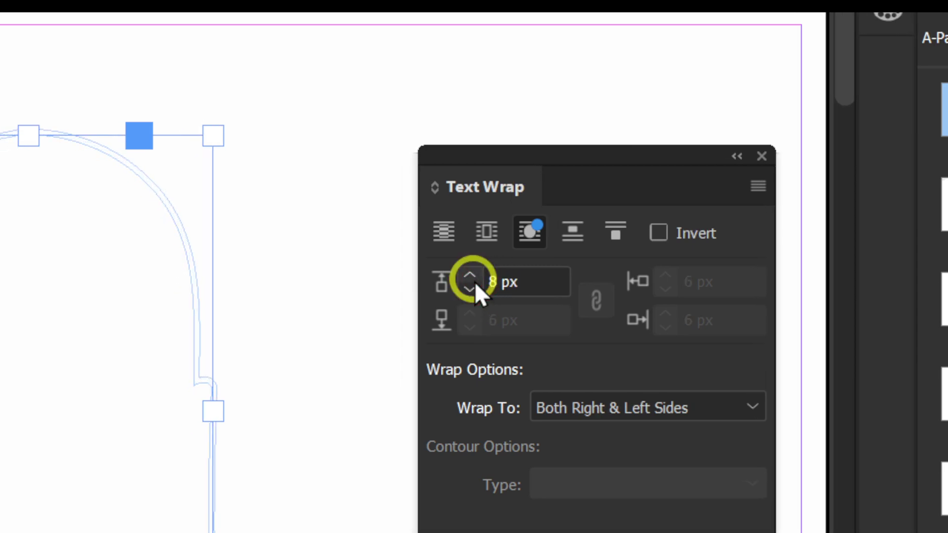
click(658, 233)
click(469, 275)
click(469, 275)
click(470, 275)
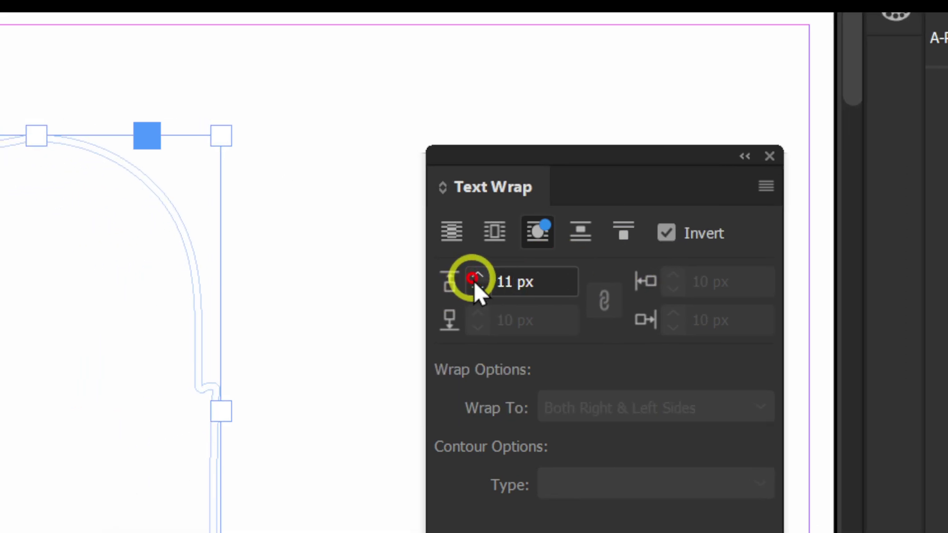
click(472, 278)
click(472, 278)
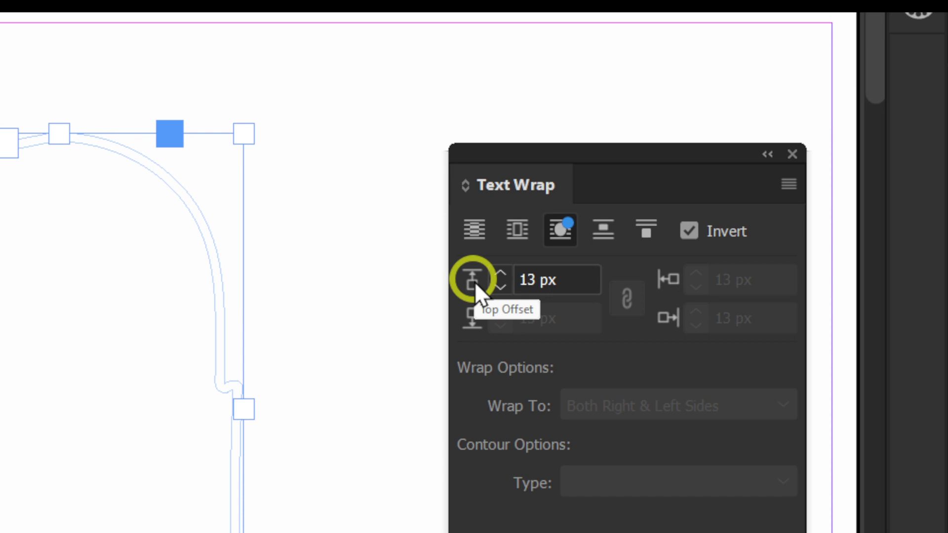
click(500, 273)
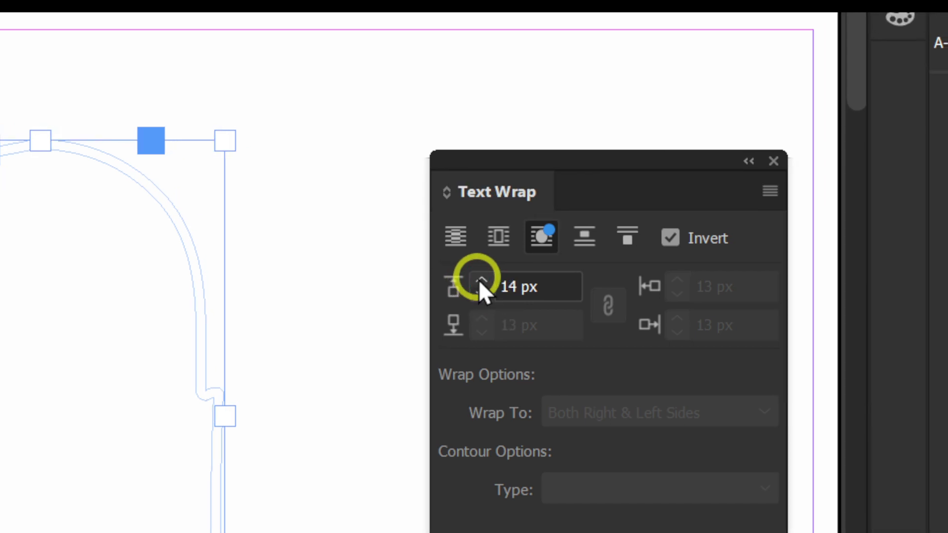
click(500, 273)
click(500, 274)
click(499, 273)
click(500, 273)
click(500, 273)
click(500, 273)
click(477, 282)
click(478, 283)
click(477, 282)
click(477, 282)
click(477, 283)
click(478, 282)
click(477, 283)
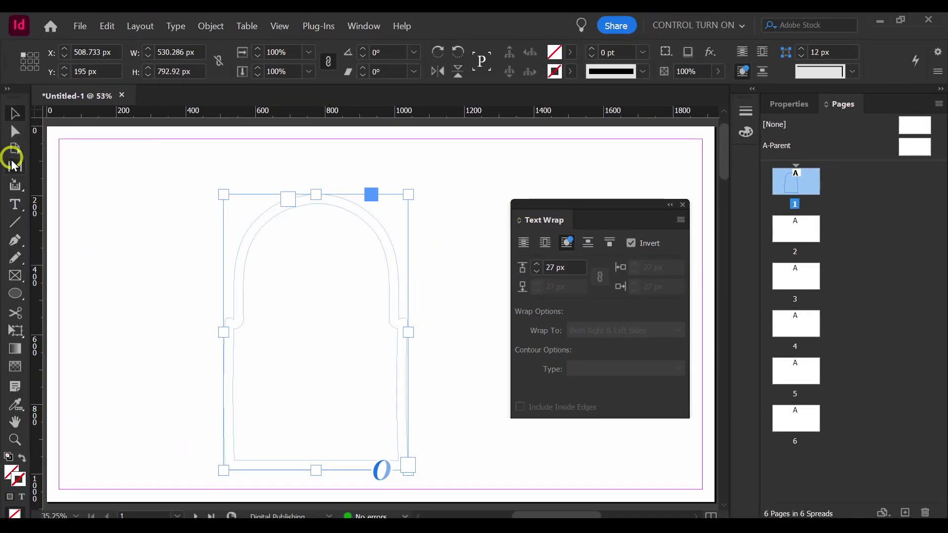
- Draw a text frame about 850 by 700 px on the pasteboard beside page 1 and fill it with placeholder text
click(15, 204)
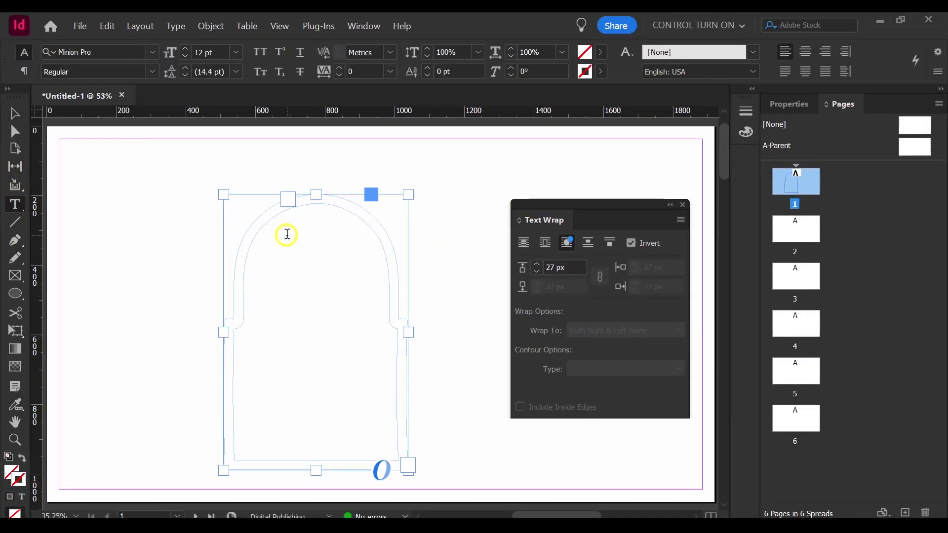
key(ctrl+minus)
key(ctrl+minus)
click(670, 205)
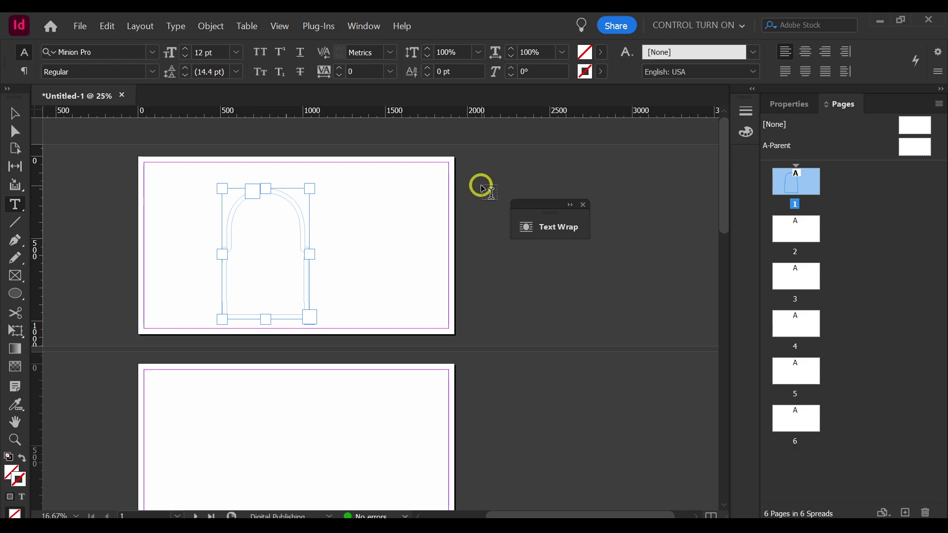
drag(535, 200, 741, 154)
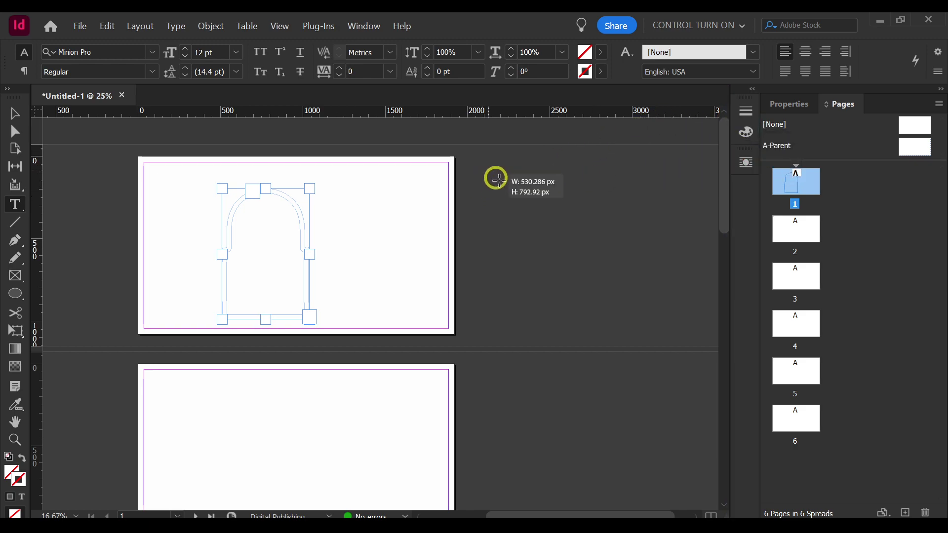
drag(495, 179, 628, 283)
right_click(523, 192)
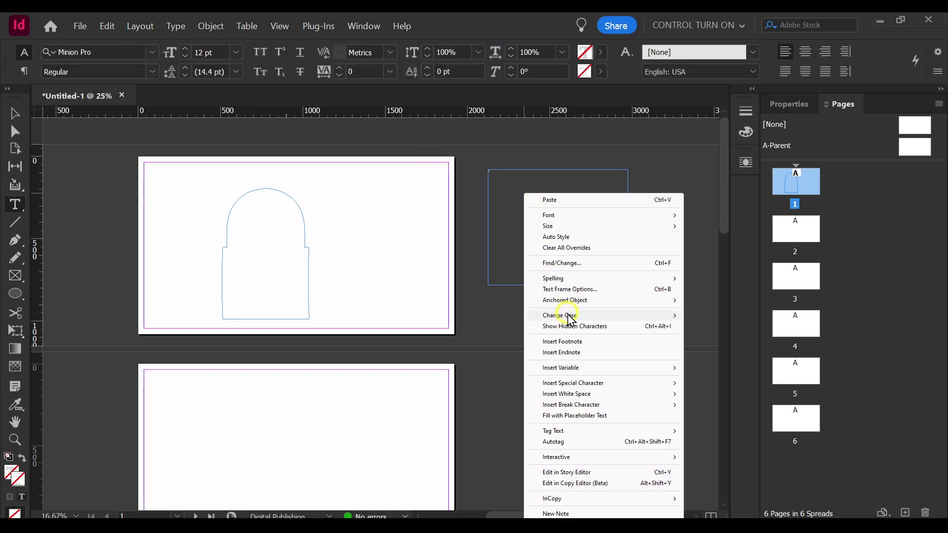
click(574, 415)
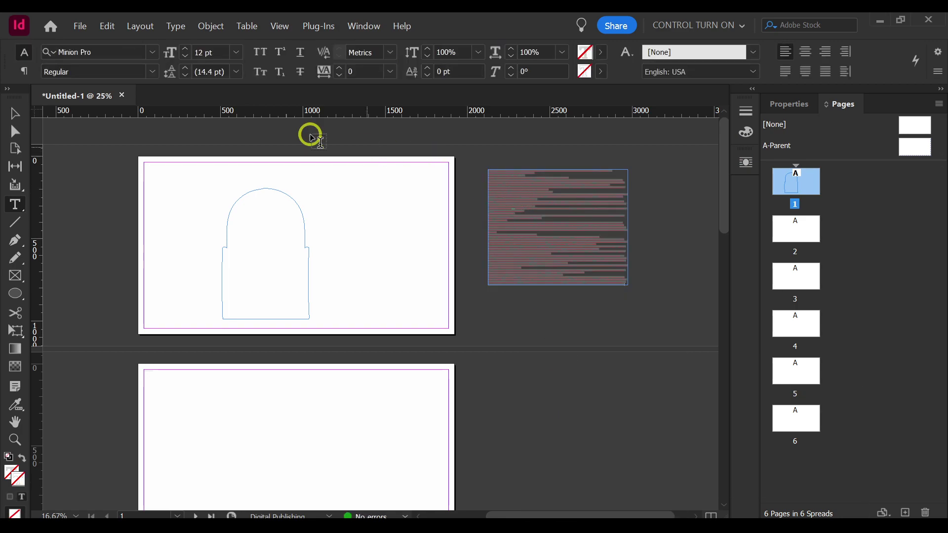
- Move the placeholder text frame from the pasteboard onto the padlock frame on page 1
click(15, 113)
drag(505, 196, 219, 221)
scroll(254, 249, up, 1)
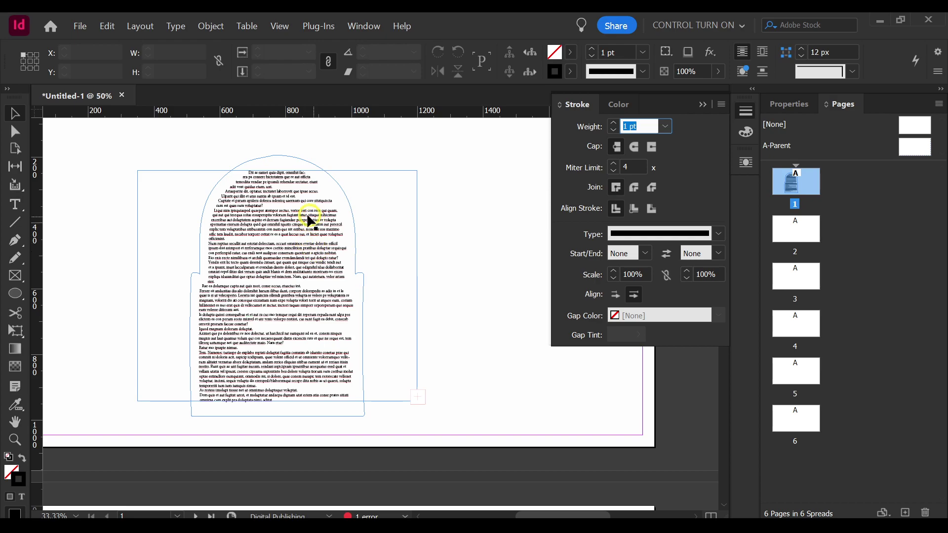
- Select the text frame and open the Interface preferences containing the anchor point, handle and bounding box display size
click(107, 26)
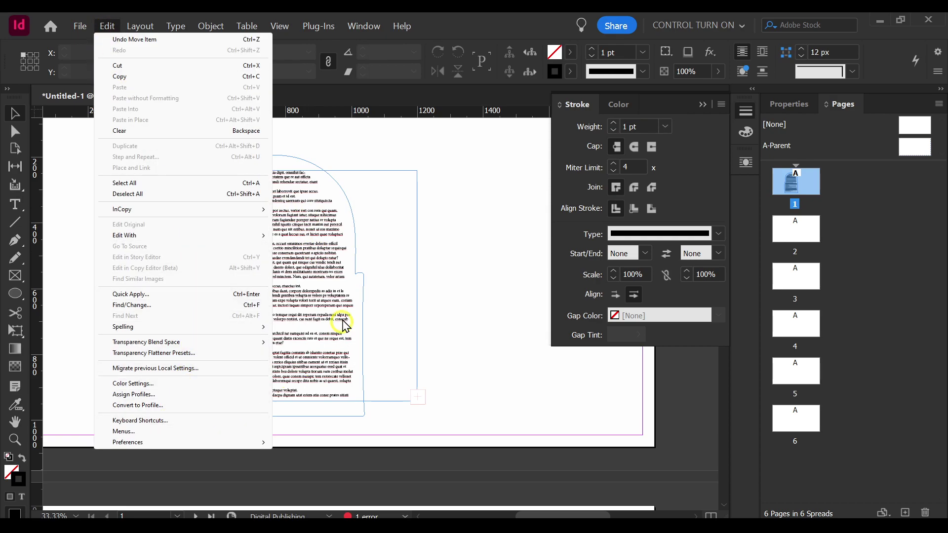
click(449, 215)
click(383, 207)
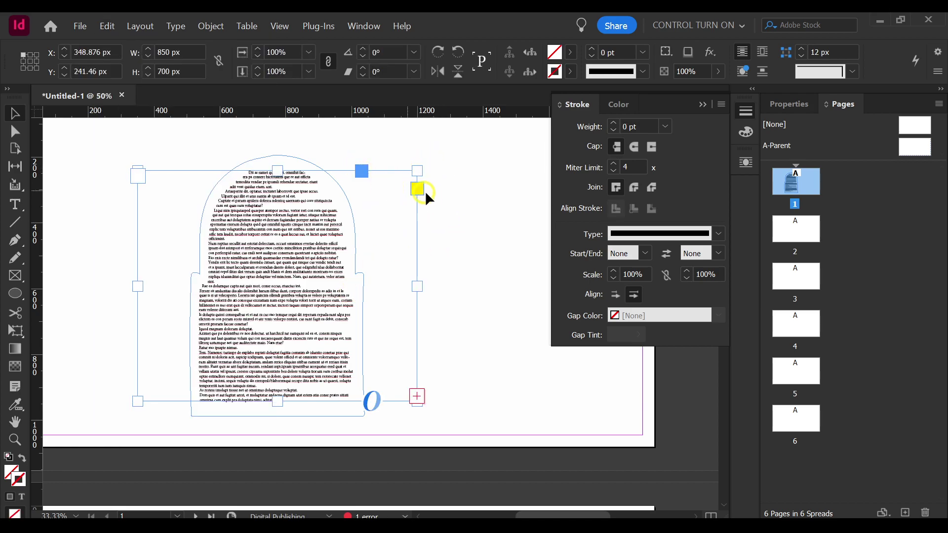
click(110, 27)
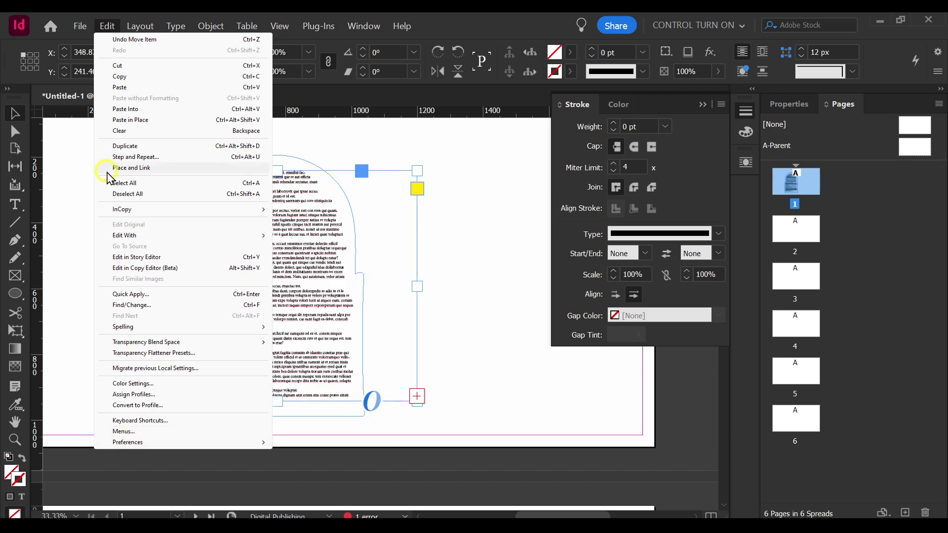
click(102, 31)
click(104, 30)
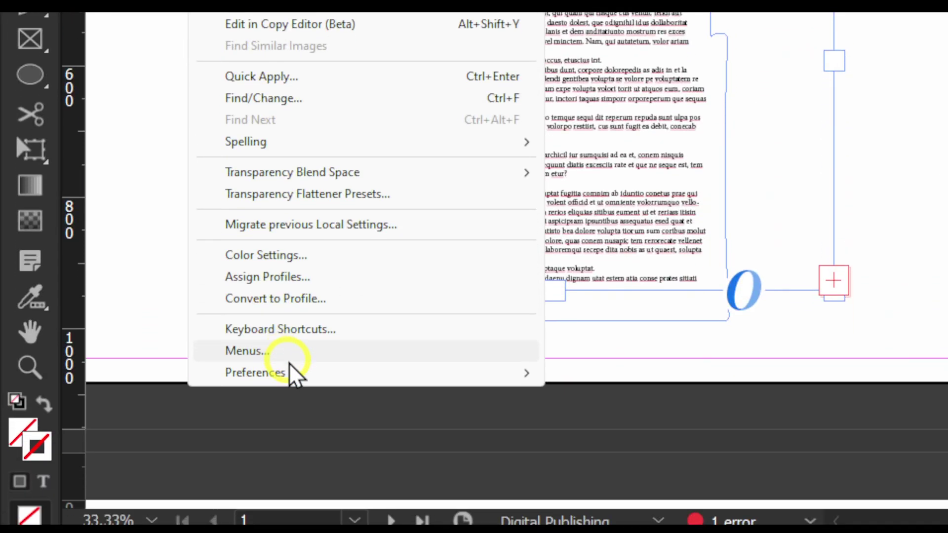
mouse_move(146, 441)
click(476, 250)
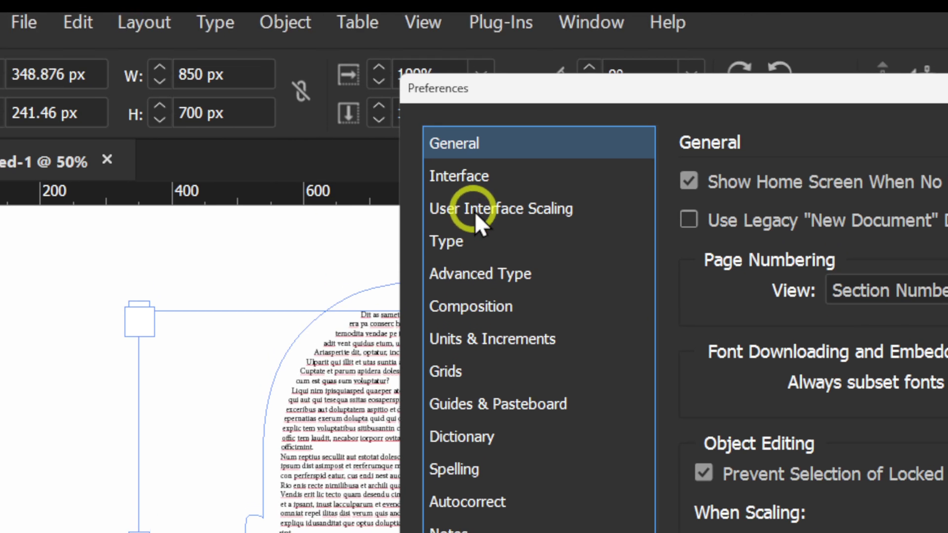
- Try a smaller anchor point, handle and bounding box display size, return it to Large, and leave the preferences
click(480, 118)
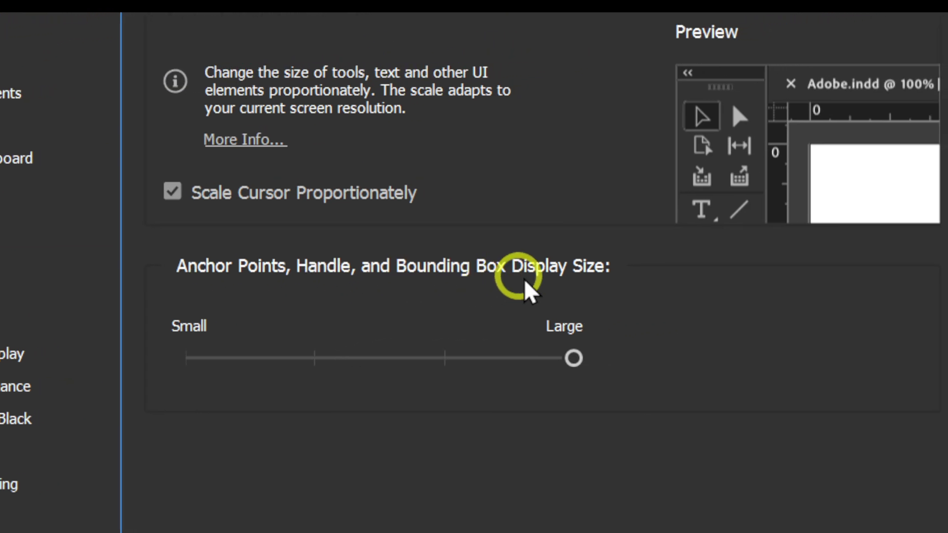
click(404, 304)
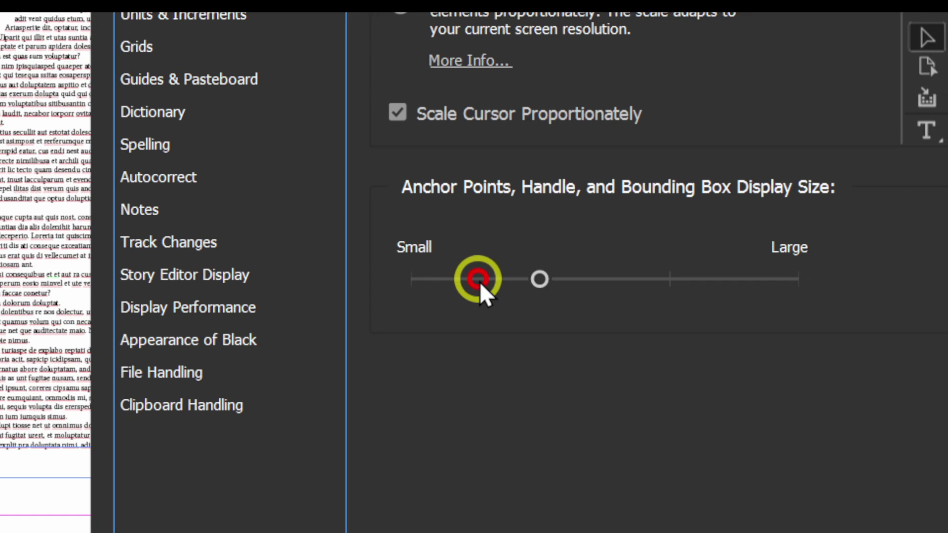
click(715, 303)
drag(654, 77, 581, 67)
click(468, 509)
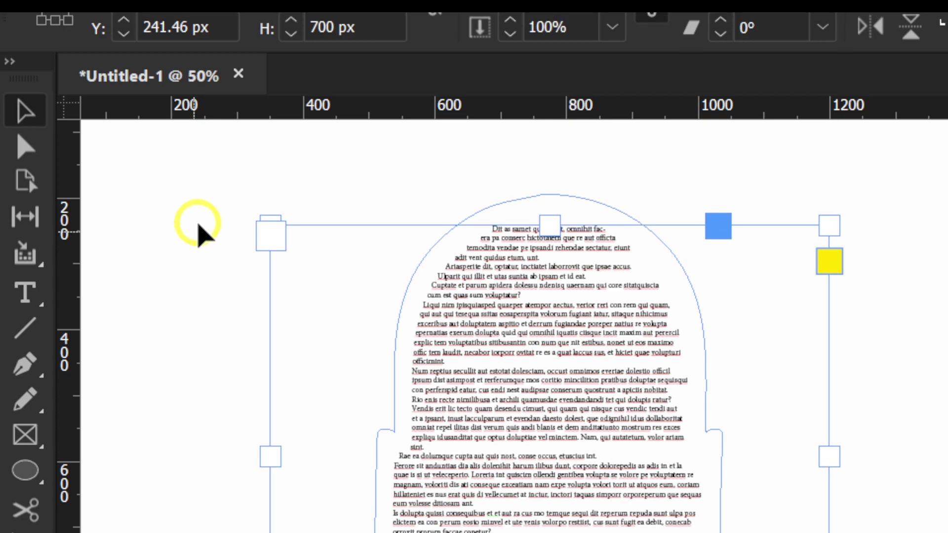
drag(124, 222, 336, 421)
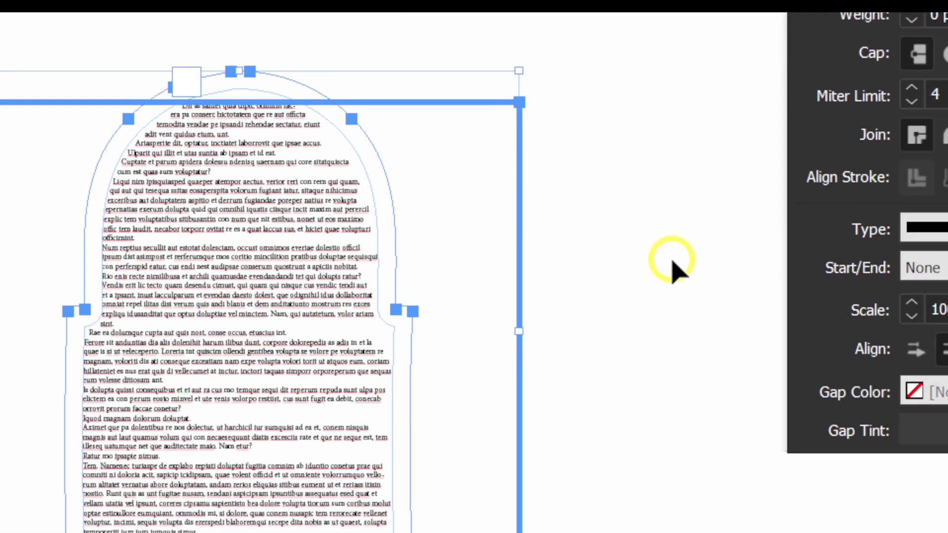
click(669, 257)
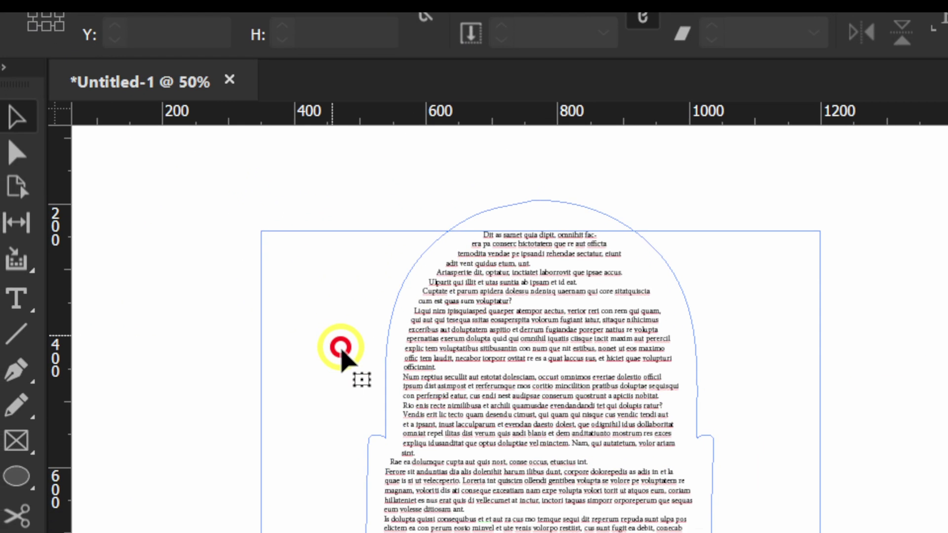
click(239, 353)
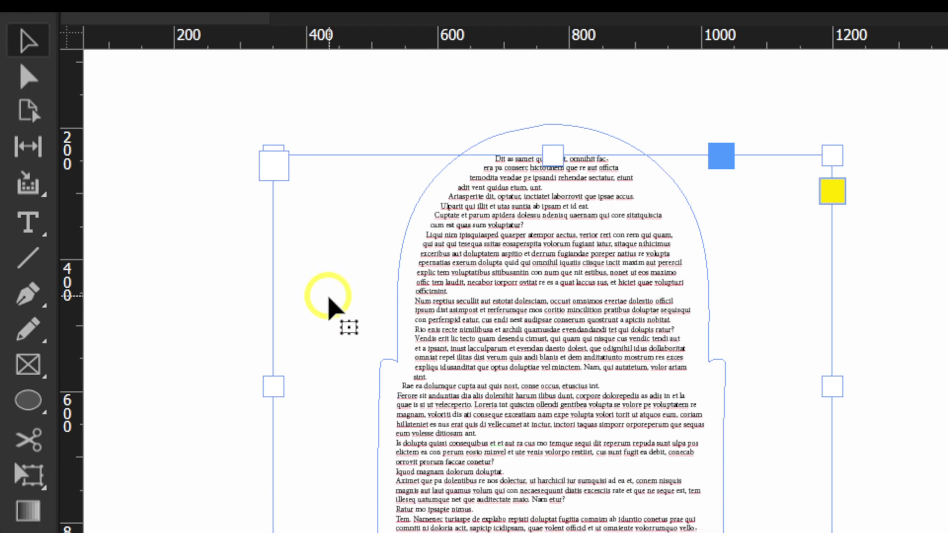
key(Delete)
key(ctrl+z)
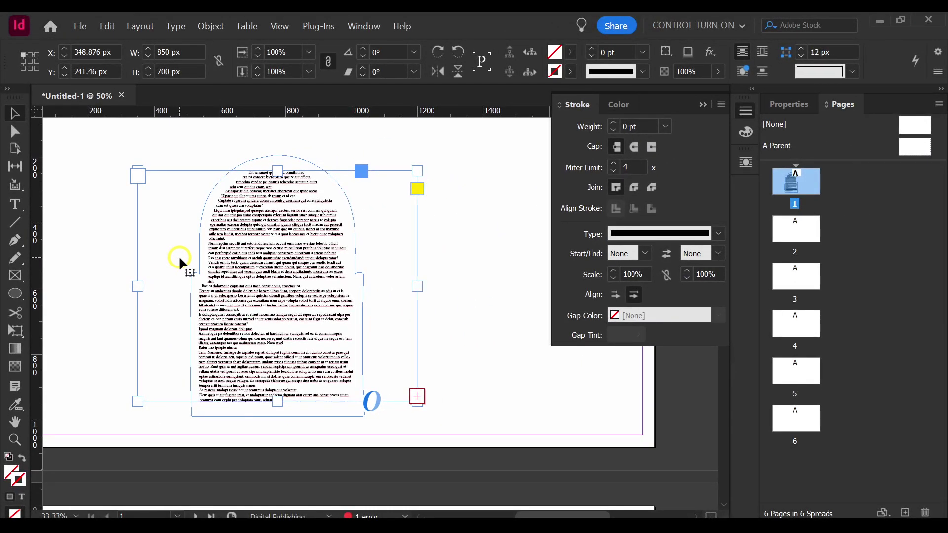
- Deselect everything and examine the padlock-shaped text in Preview mode with the frame edges hidden, comparing it with the normal view
click(94, 118)
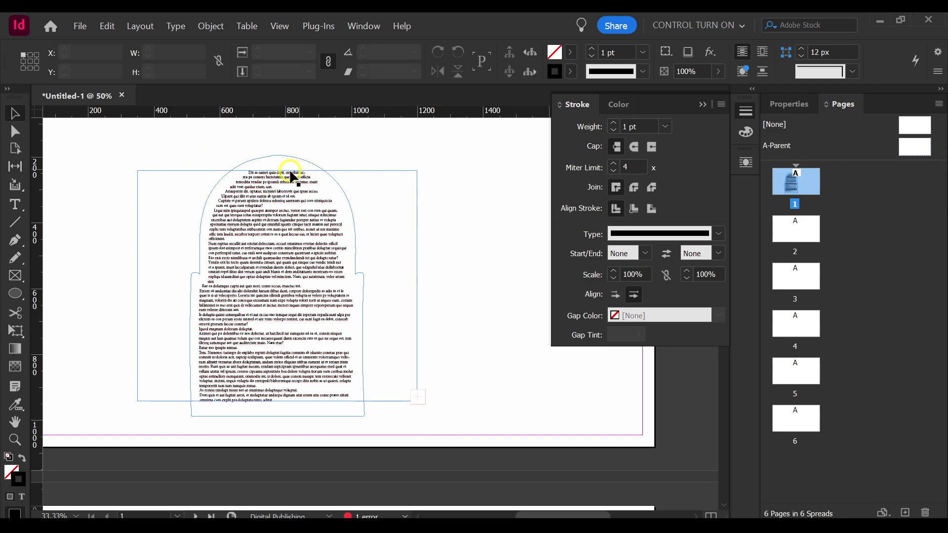
key(w)
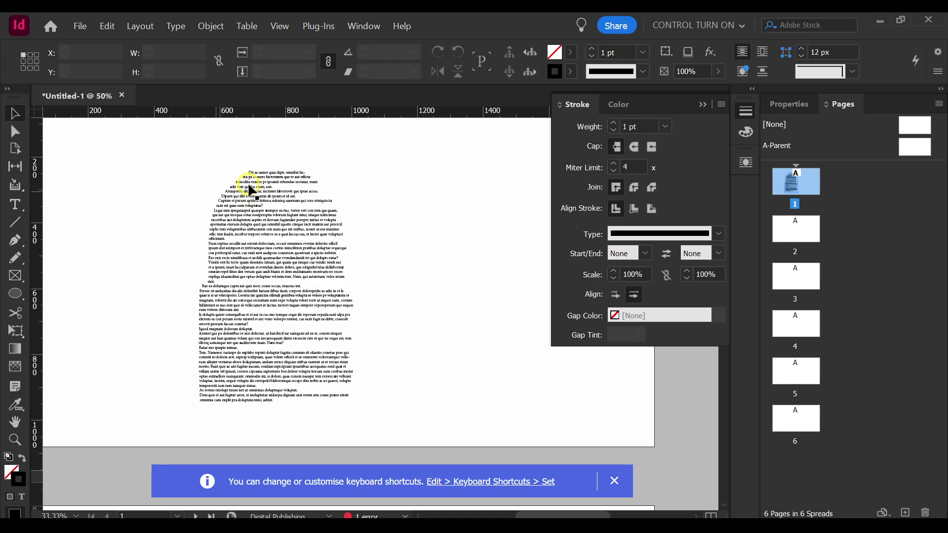
key(w)
key(w)
scroll(300, 261, up, 4)
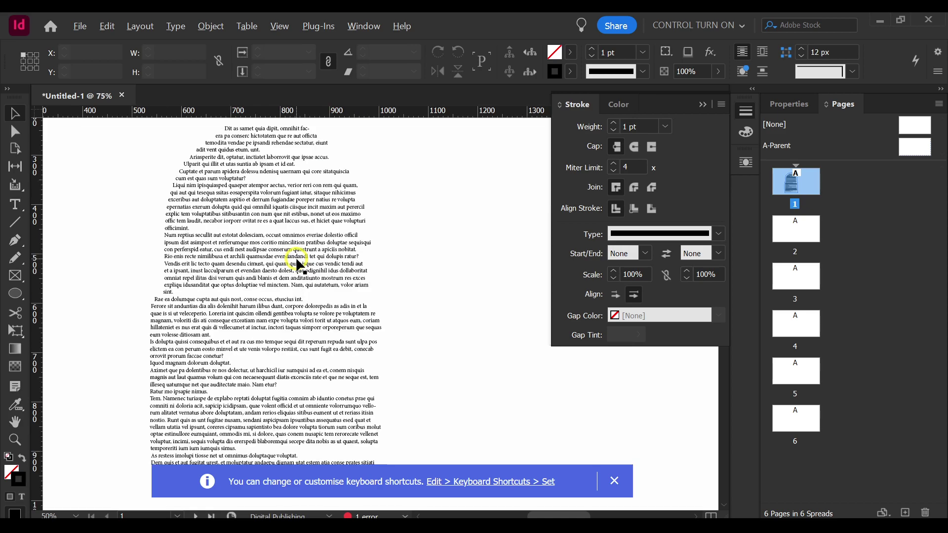
- Look over the padlock-shaped text on page 1 and hide the stroke settings
scroll(209, 280, down, 2)
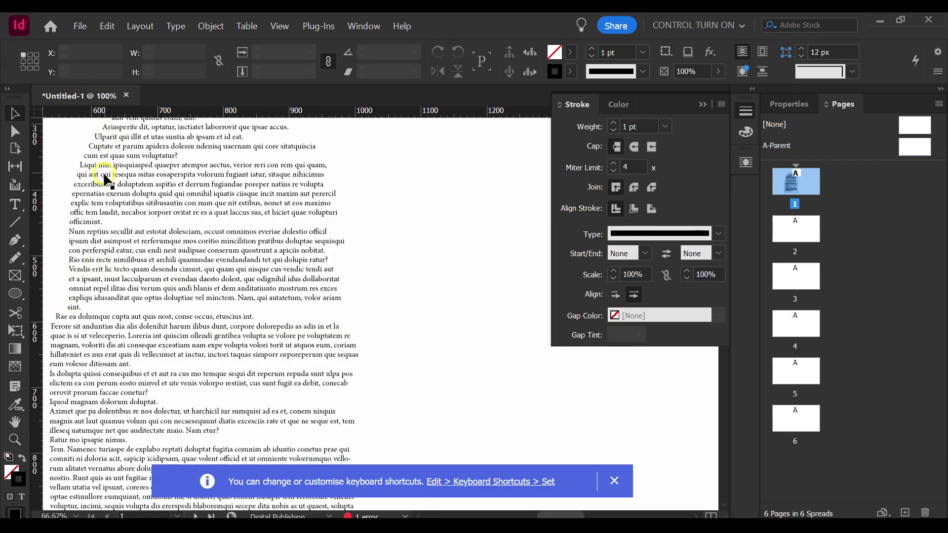
scroll(105, 180, down, 1)
drag(142, 199, 247, 218)
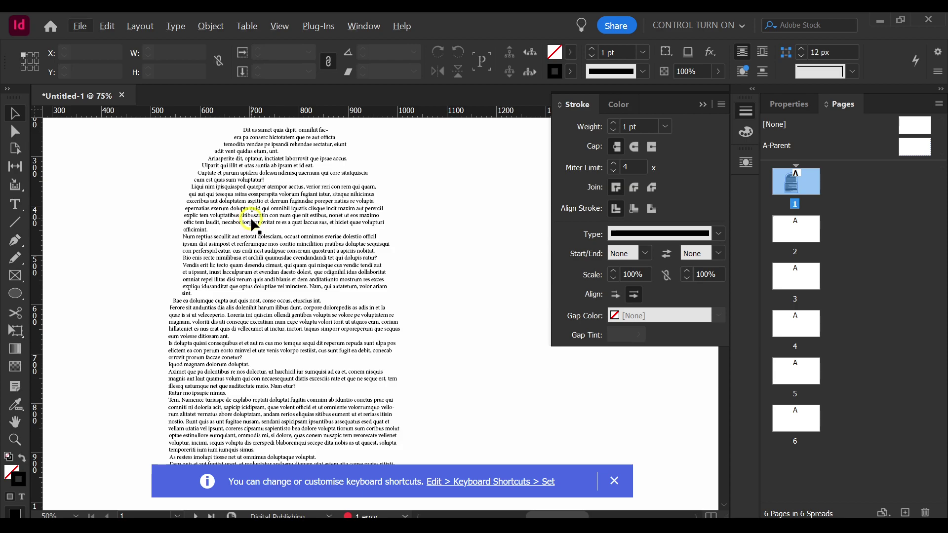
key(F10)
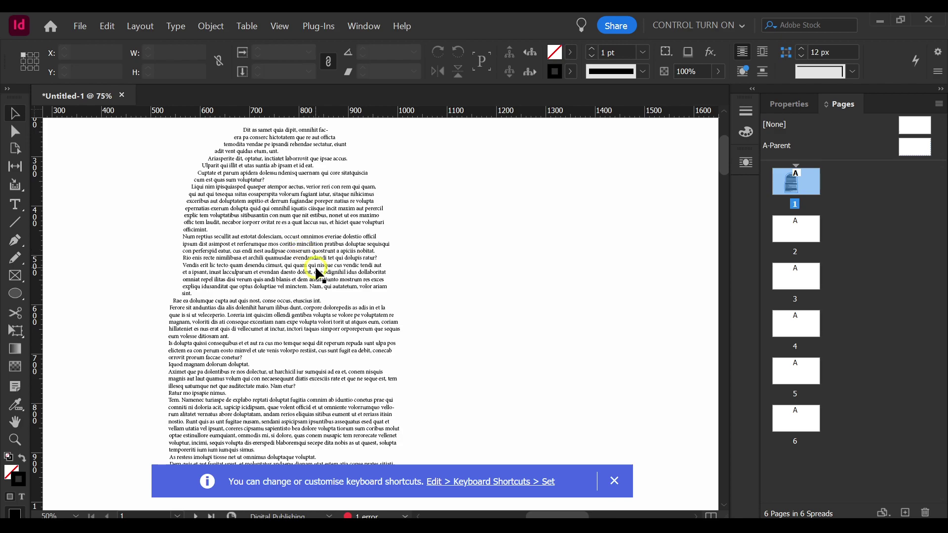
- Go to empty page 2 and fit the whole page in the window
scroll(306, 257, down, 3)
scroll(311, 252, down, 3)
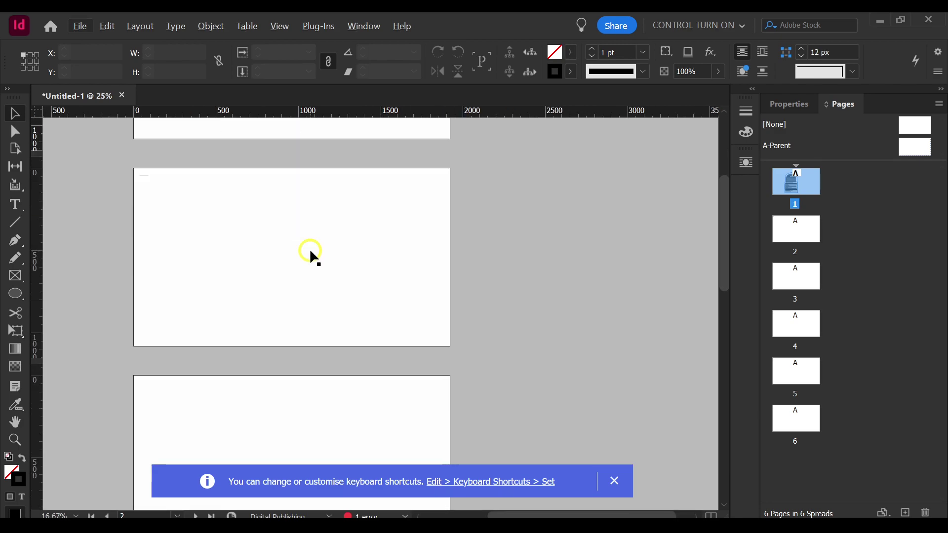
scroll(244, 226, up, 2)
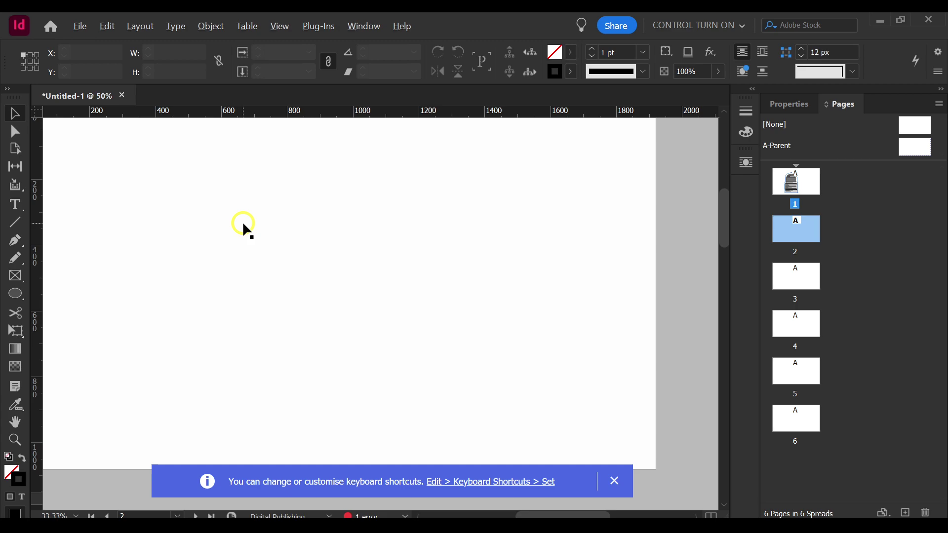
click(280, 26)
click(284, 103)
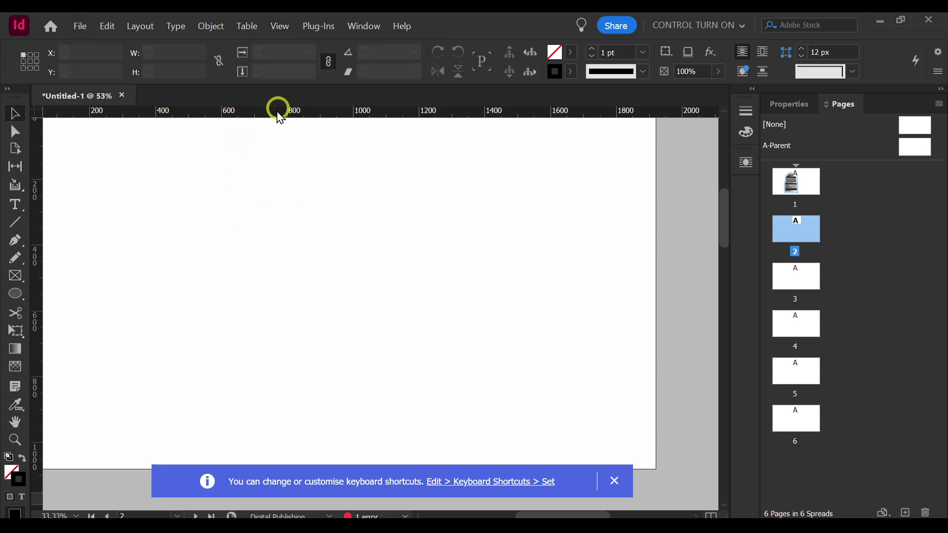
- Draw a grid of rectangular placeholder frames on page 2, five columns by three rows, about 1113 by 663 px overall, with the Rectangle Frame tool
click(15, 298)
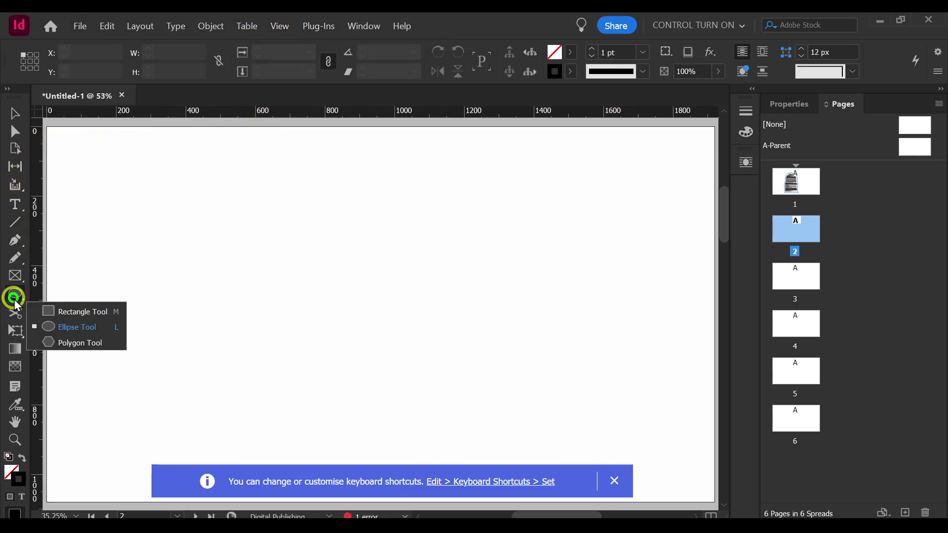
click(36, 308)
click(16, 274)
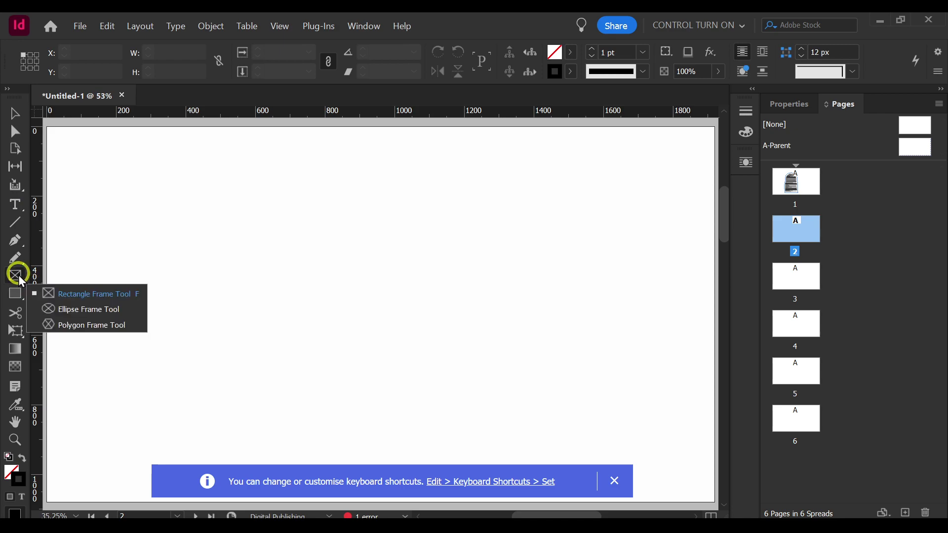
click(50, 293)
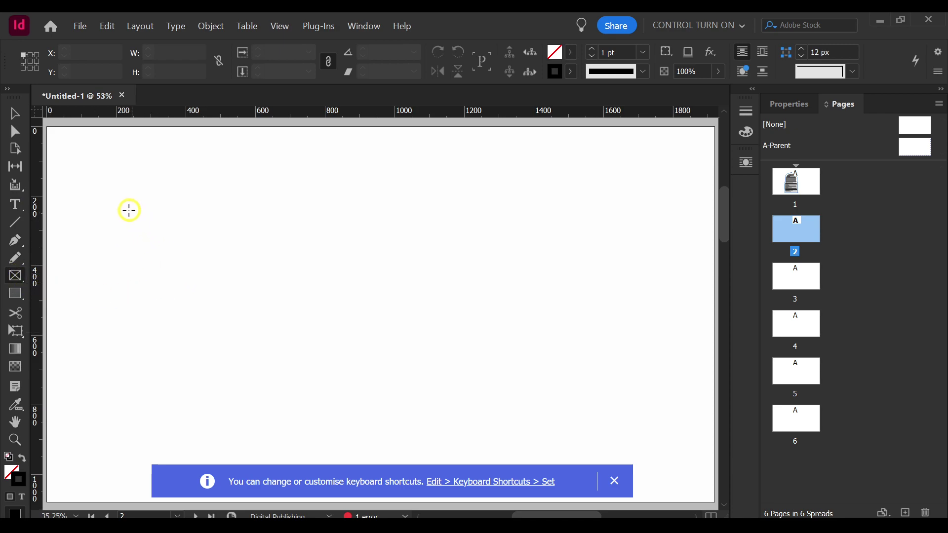
drag(104, 173, 721, 404)
key(Up)
key(Up)
key(Right)
key(Right)
key(Right)
key(Right)
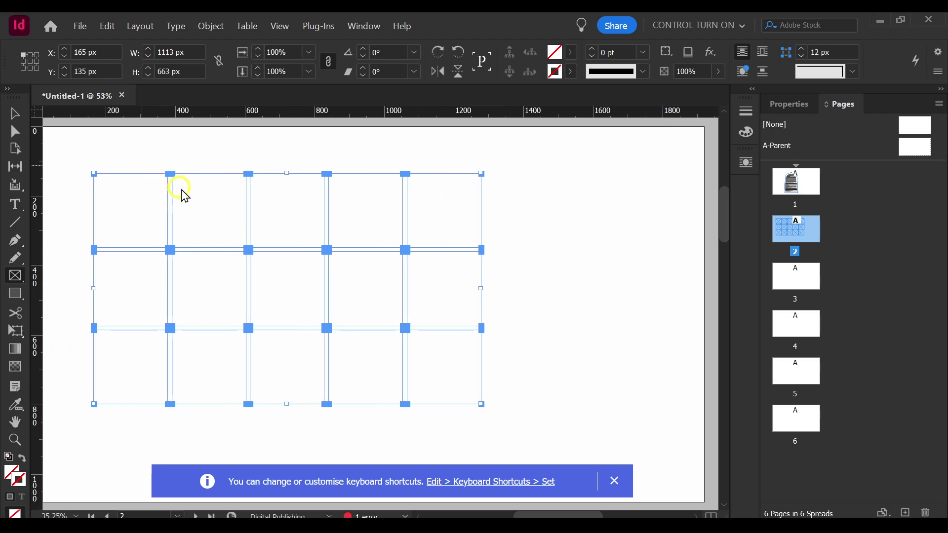
- Place the image Untitled-1-Recovered into the middle frame of the grid's top row
key(ctrl+d)
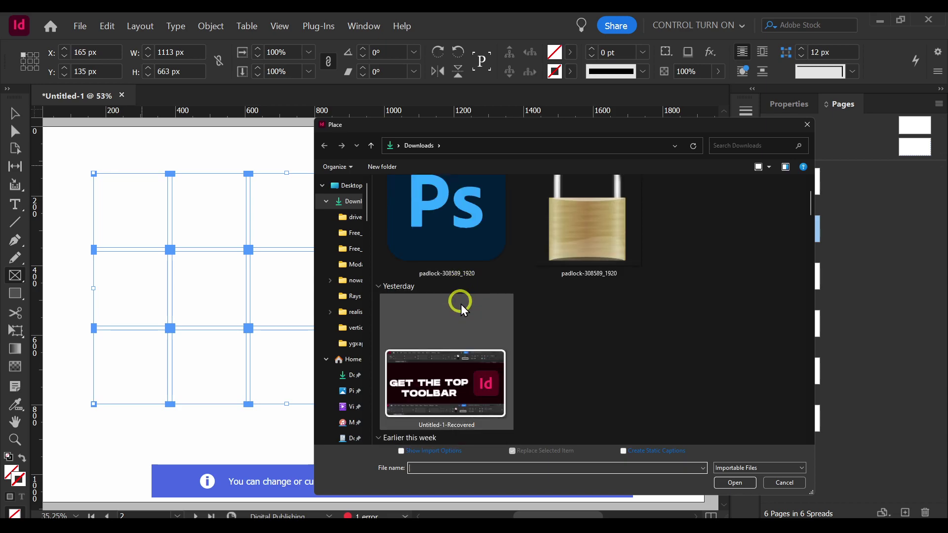
key(Escape)
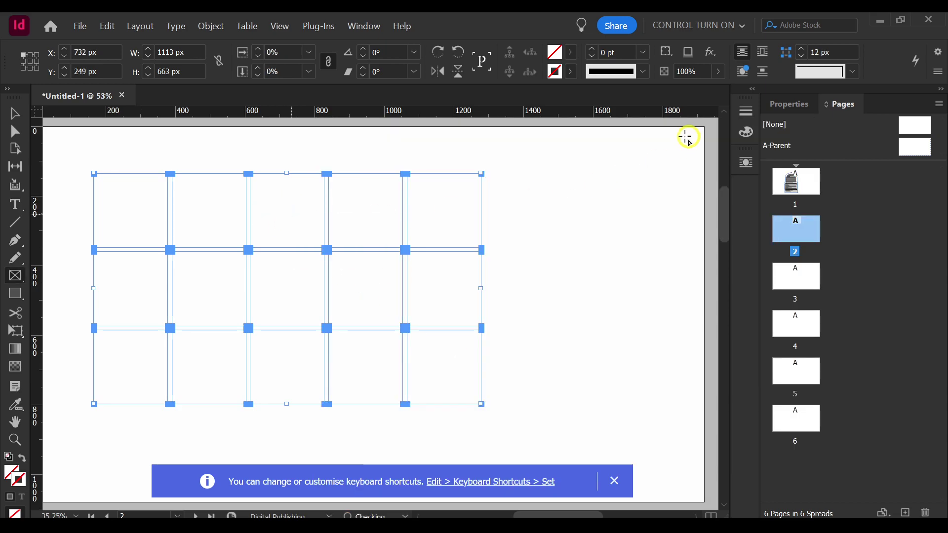
click(296, 217)
key(v)
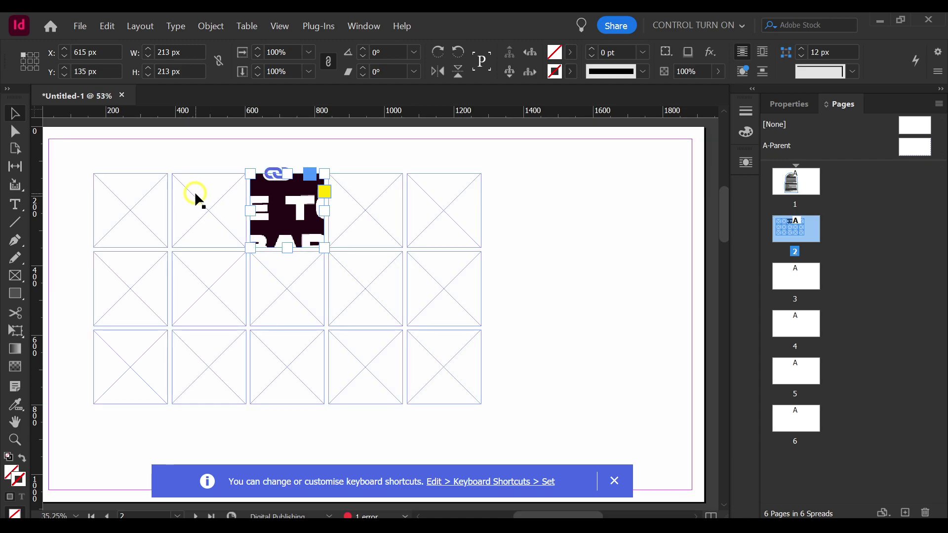
- Draw a single column of three rectangular frames, about 81 by 438 px overall, just right of the grid on page 2
click(194, 169)
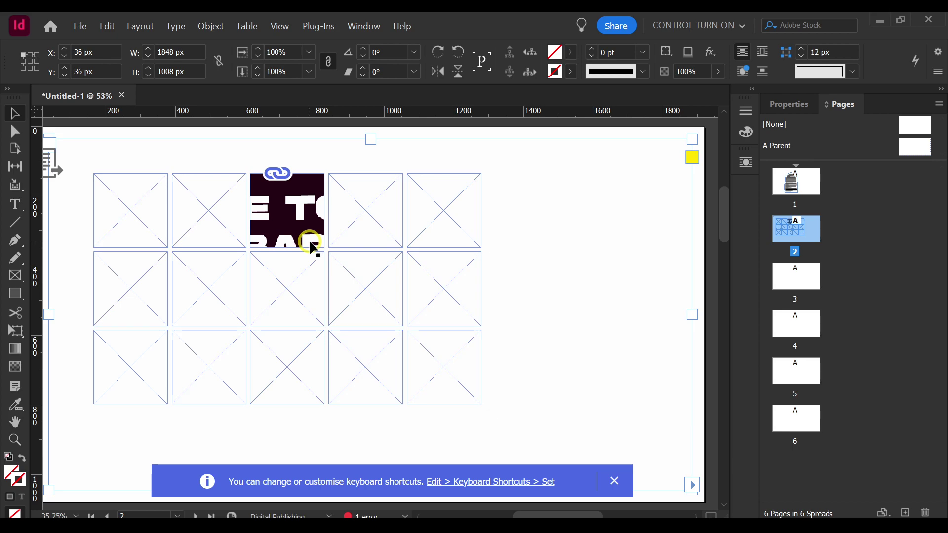
key(F10)
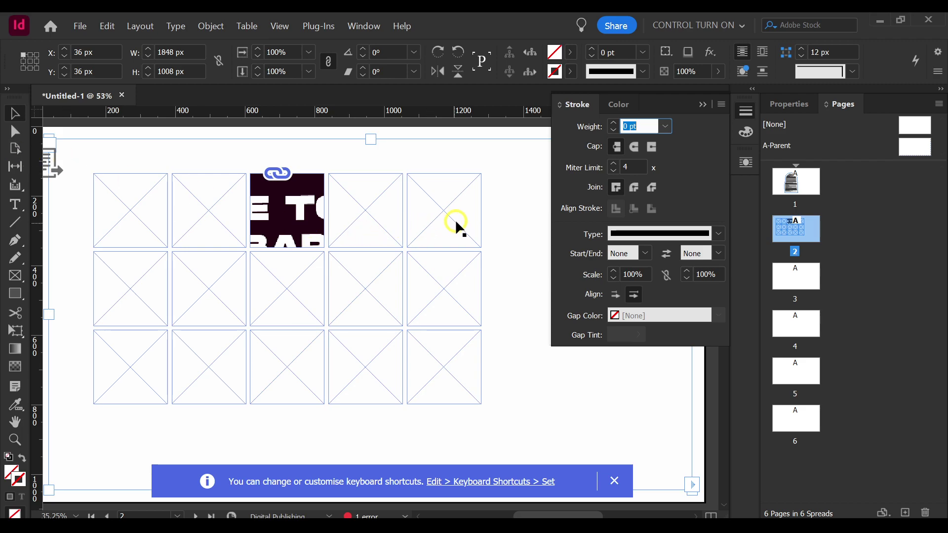
click(492, 201)
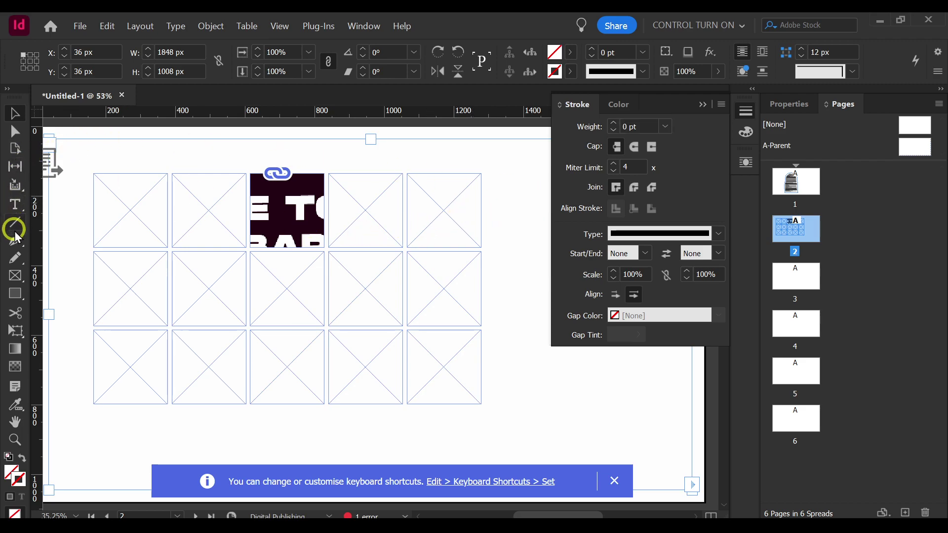
mouse_move(496, 173)
mouse_down()
mouse_move(596, 332)
mouse_move(525, 328)
mouse_up()
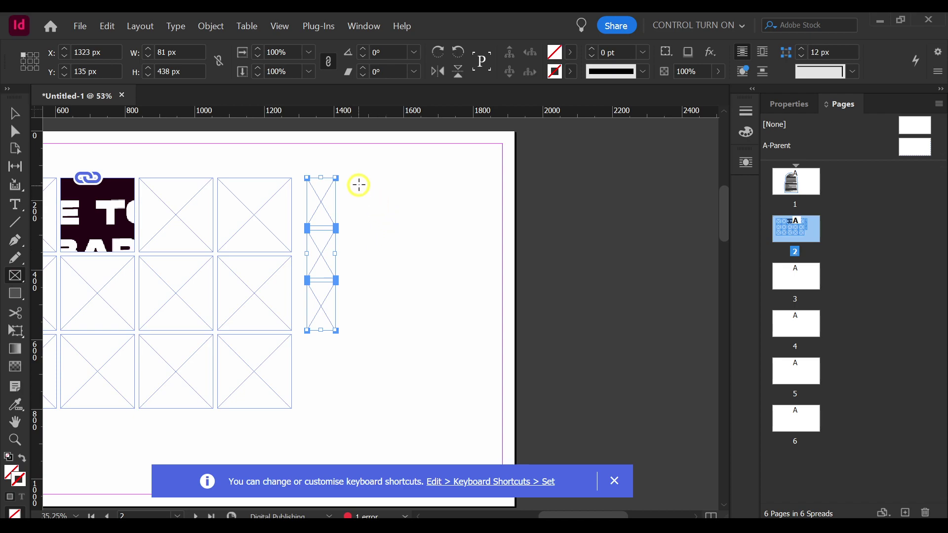
- Draw a single rectangular frame about 366 by 542 px beside the three-frame column and nudge it right to X 1484 px
drag(356, 183, 483, 371)
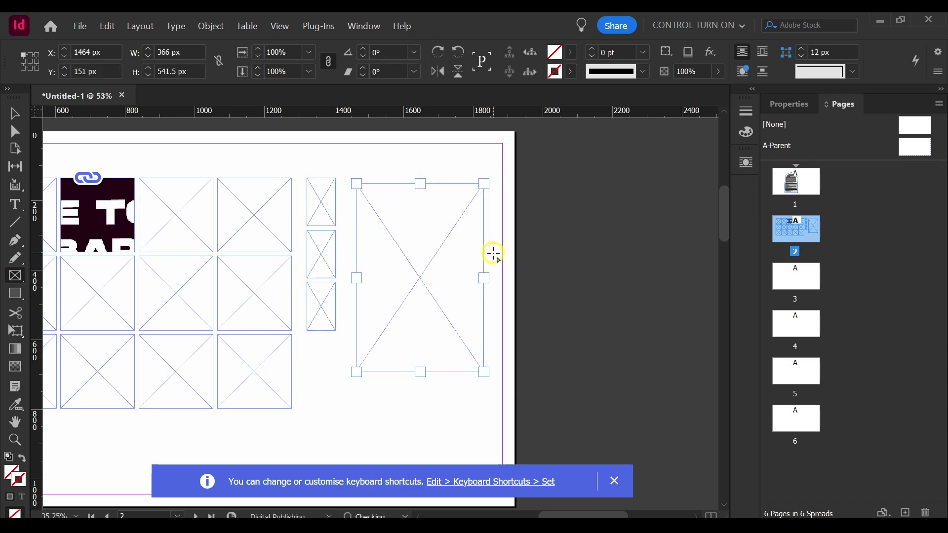
key(shift+Right)
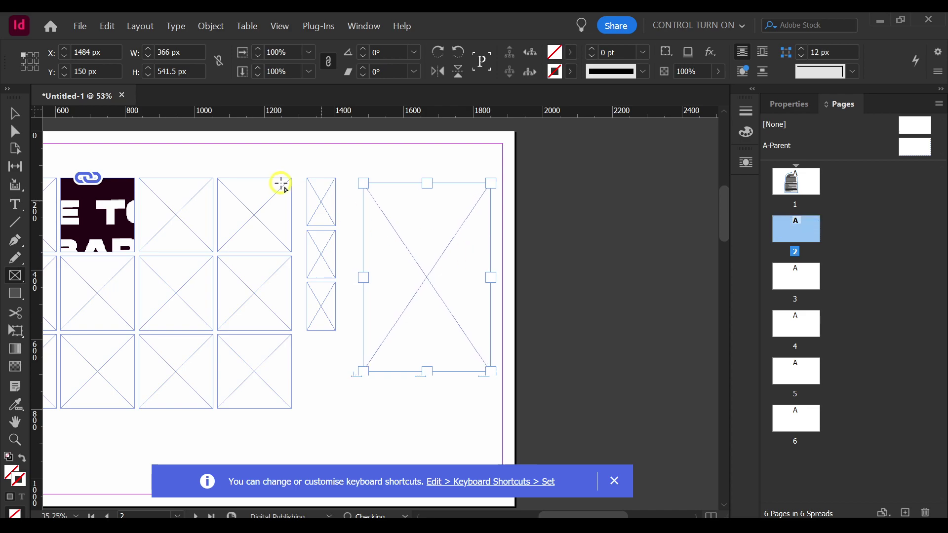